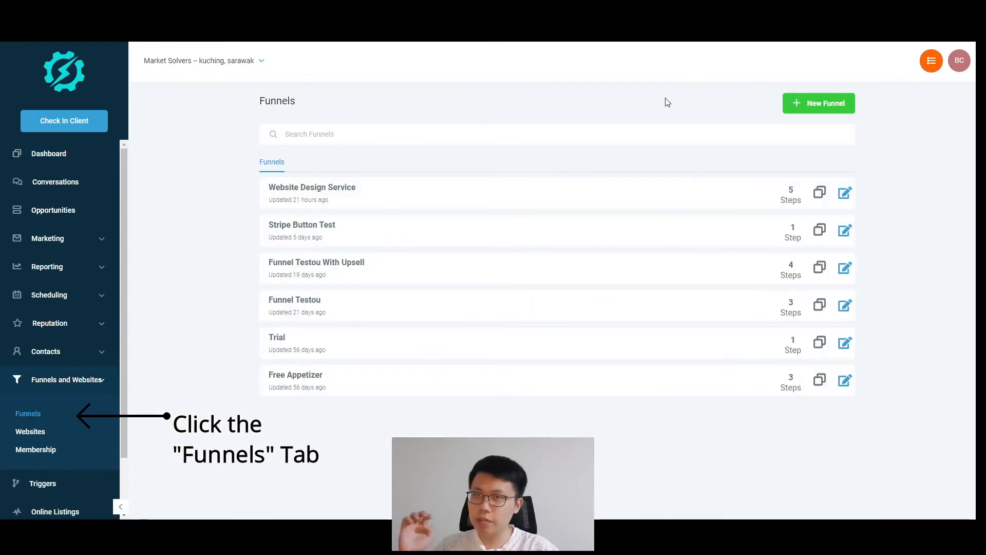
Step: Open the Create New Funnel dialog from the Funnels list
left_click(818, 103)
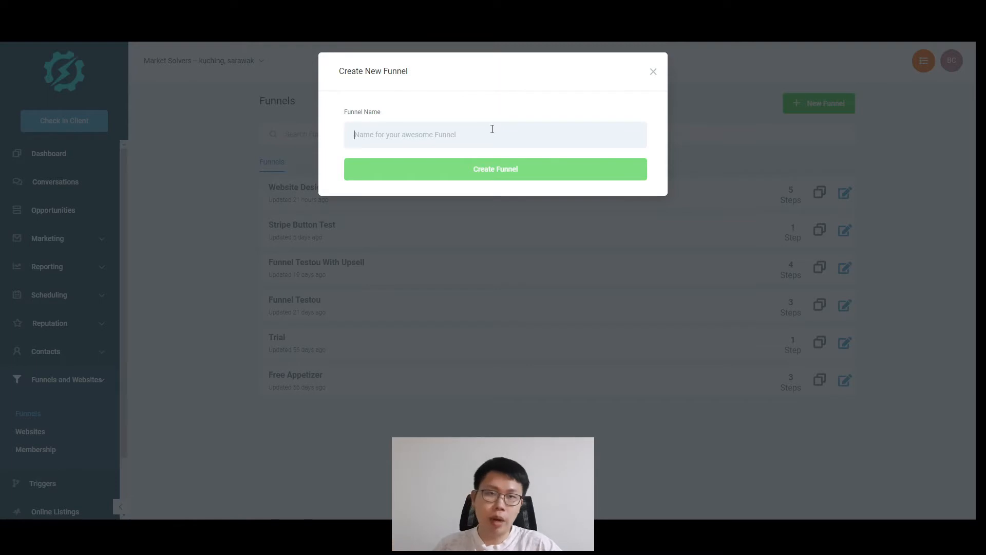
Step: Create a funnel named DigitalProductFunnel
type("DigitalProductFunnel")
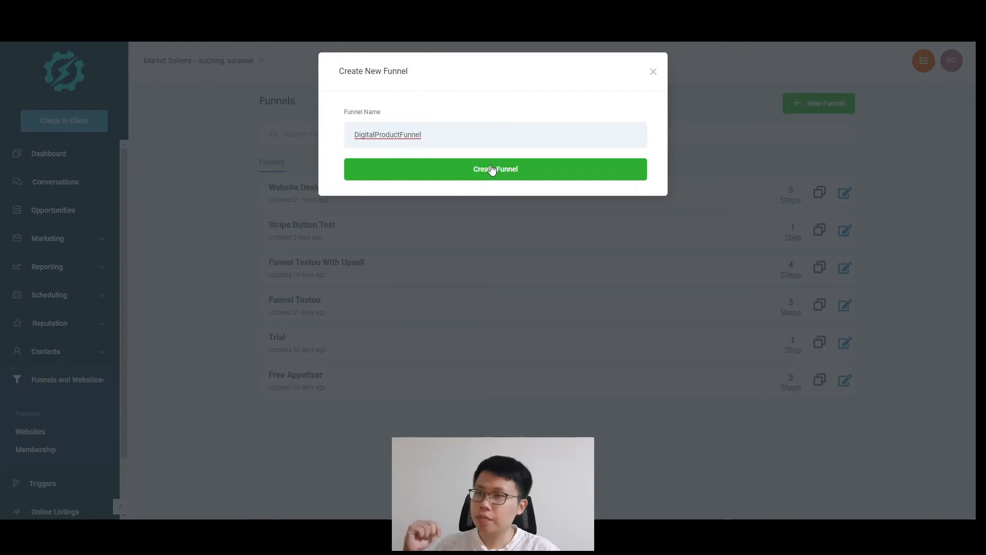
left_click(492, 170)
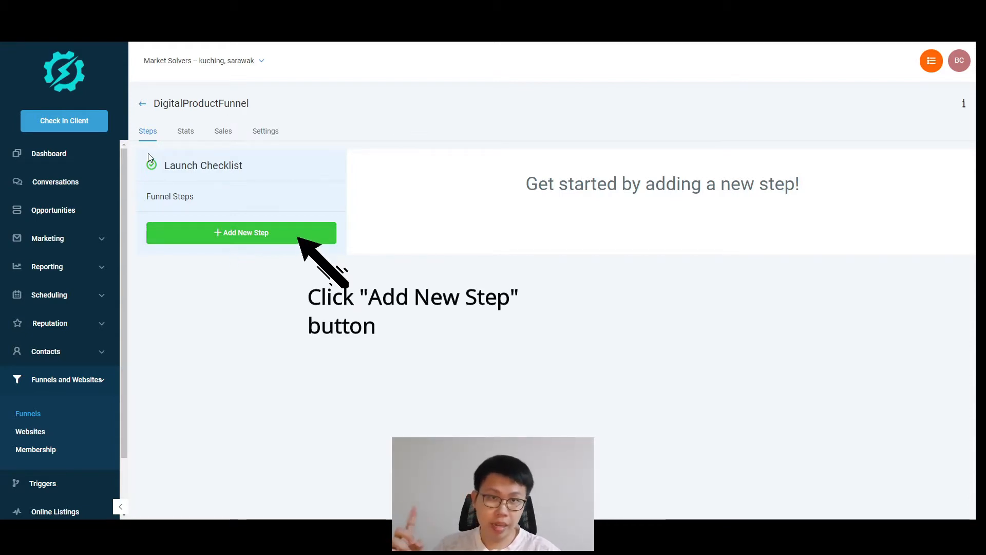
Step: Add a funnel step named OptInPage and open its blank page in the editor
left_click(269, 227)
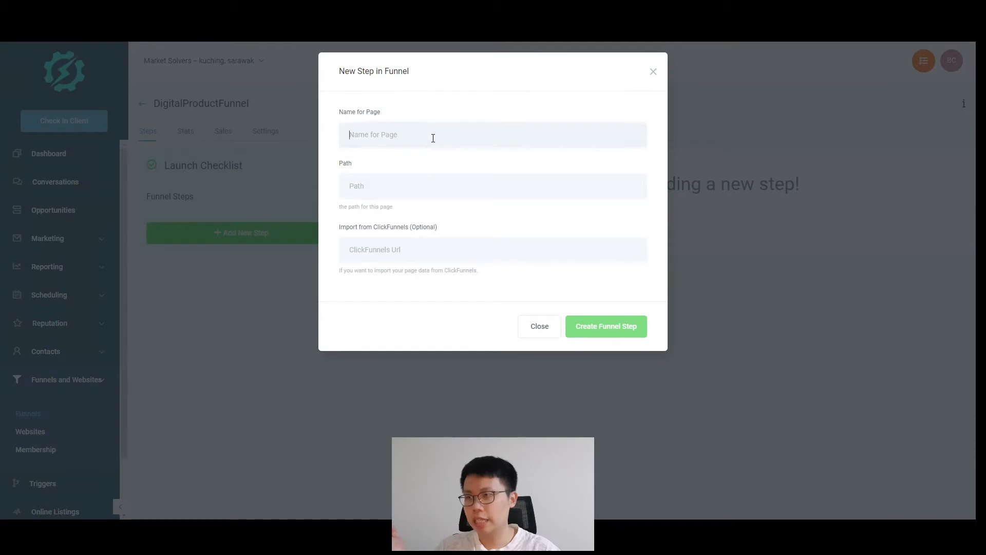
type("OptInPage")
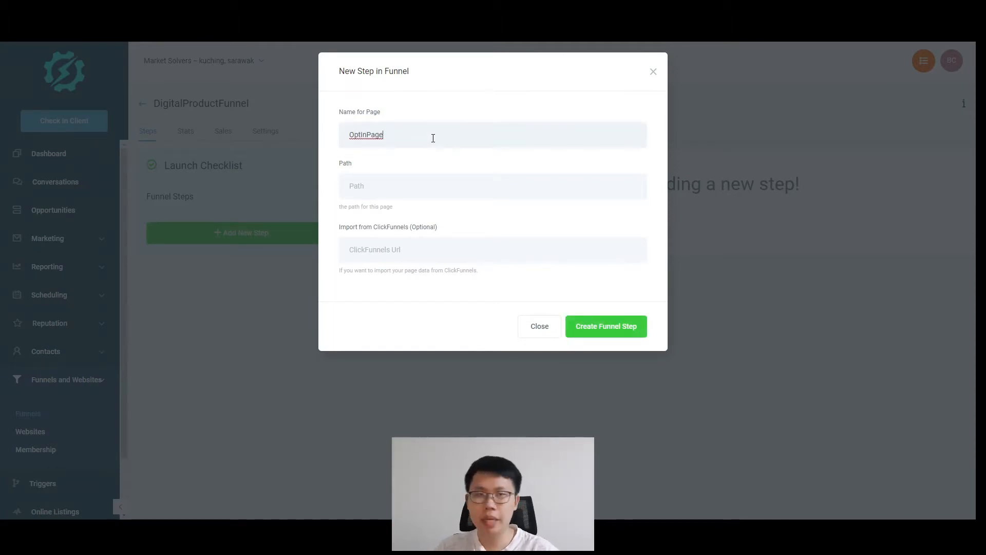
left_click(583, 327)
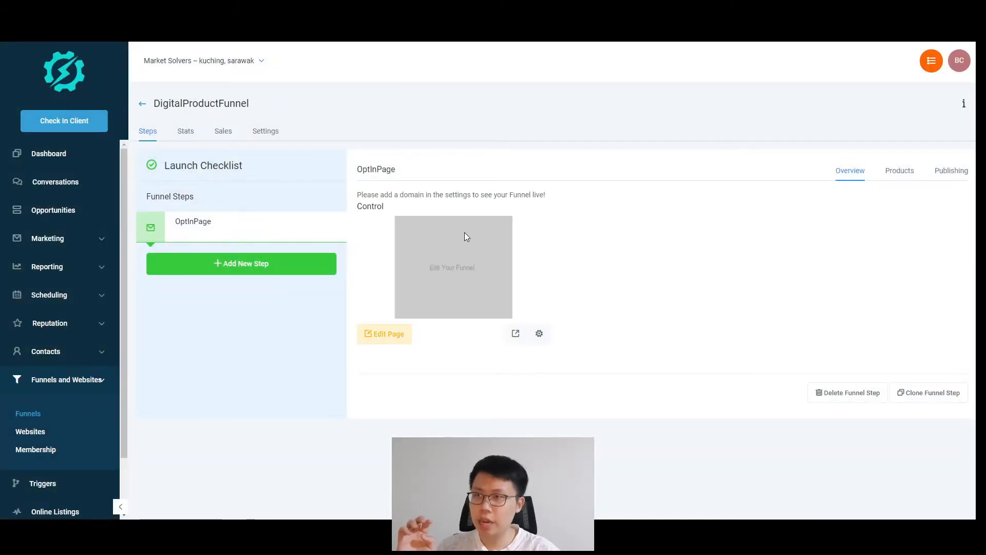
left_click(391, 335)
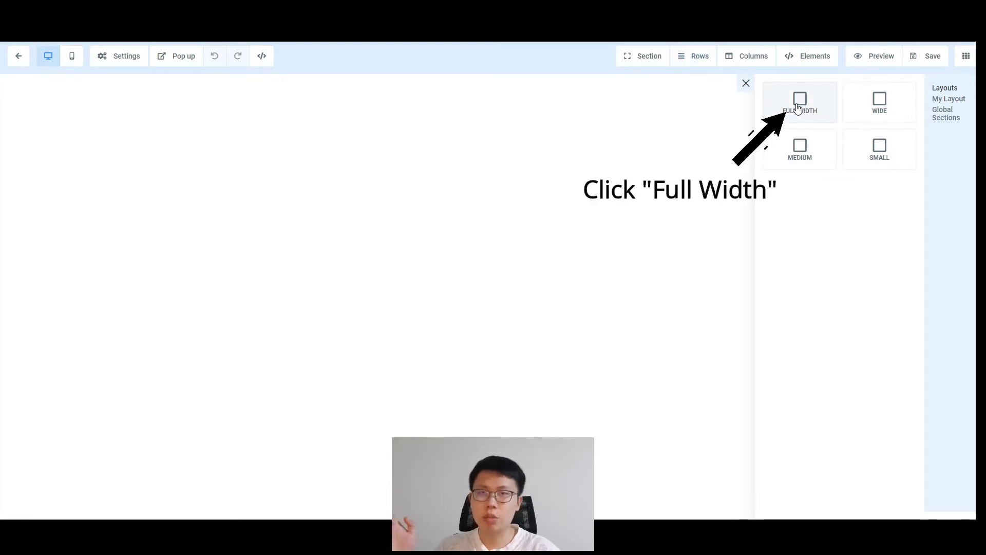
Step: Add a Full Width section to the blank page and bring up its row layouts
left_click(777, 103)
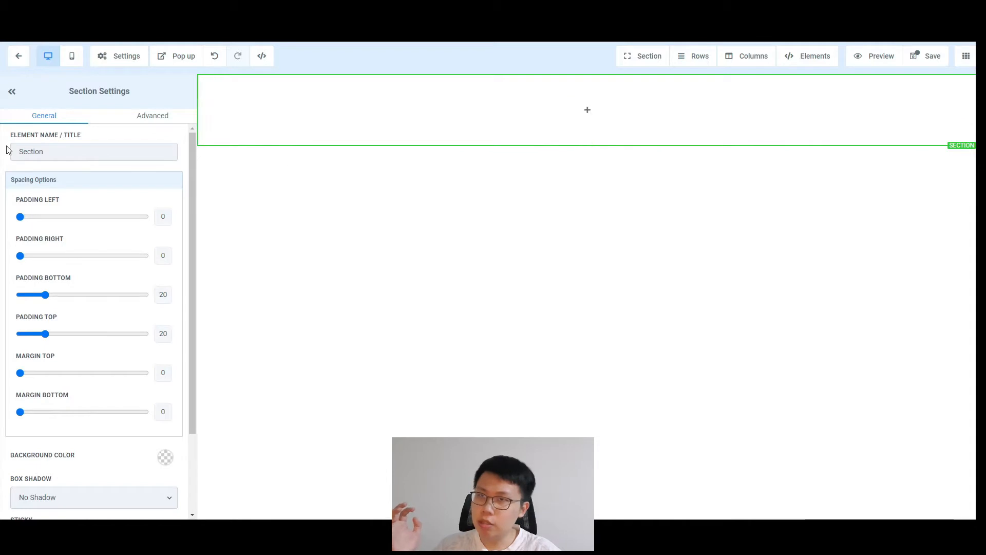
left_click(582, 108)
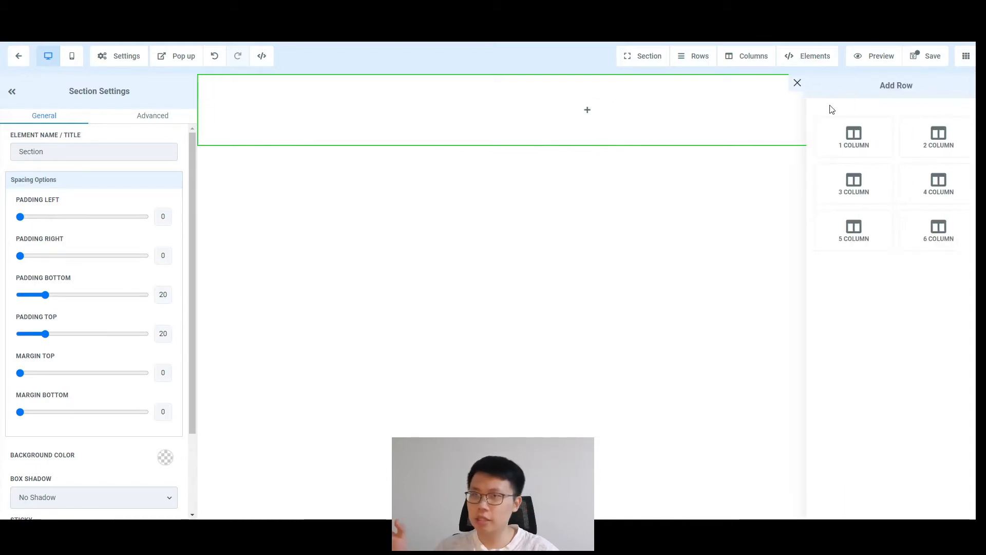
Step: Add a 1-column row holding a Headline with a Sub-Headline beneath it
left_click(845, 148)
left_click(587, 123)
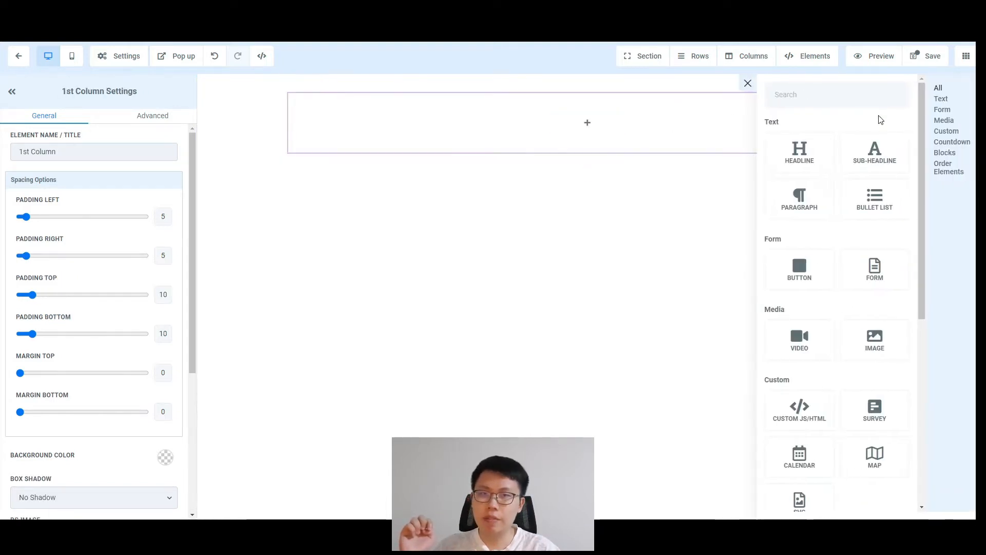
left_click(776, 154)
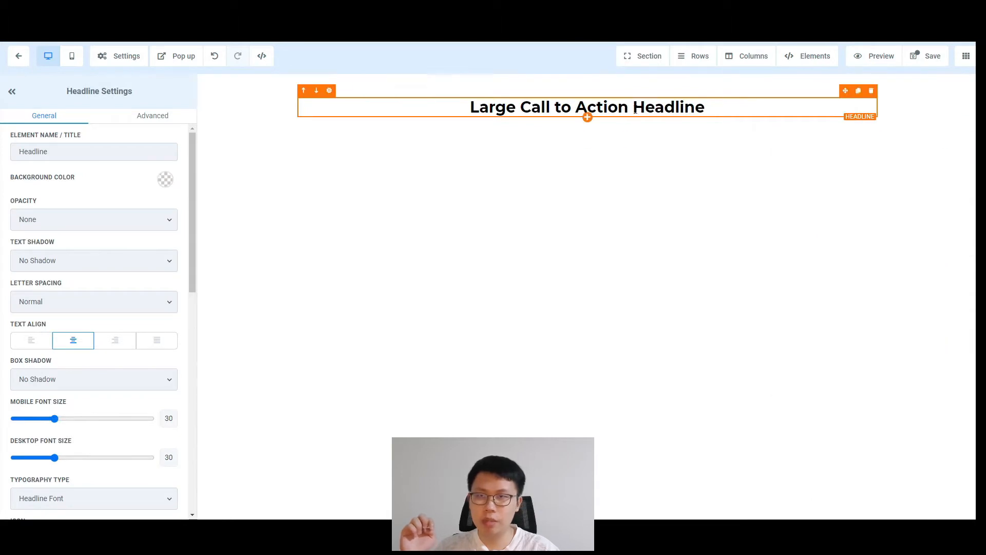
left_click(587, 117)
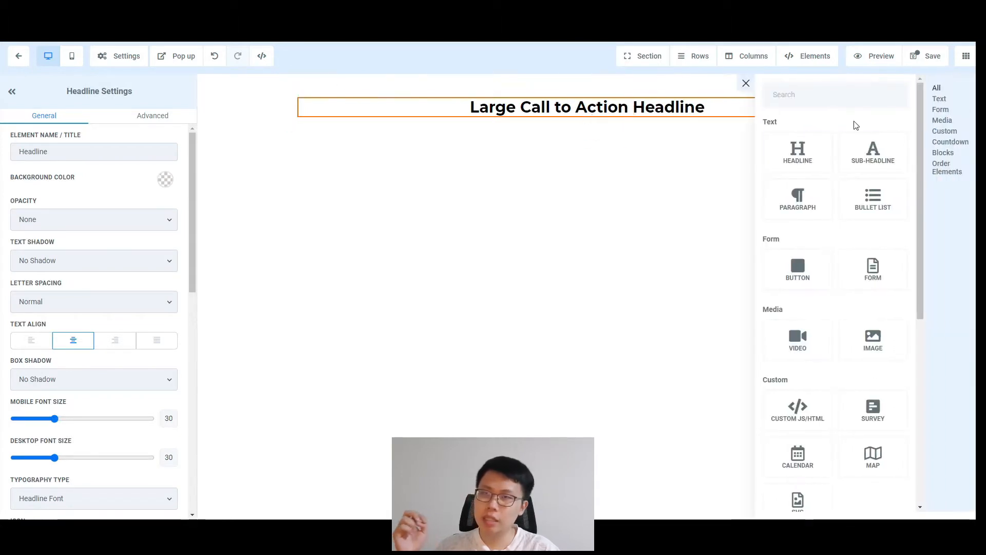
left_click(873, 154)
Step: Set the headline's Margin Bottom to 12
left_click(515, 107)
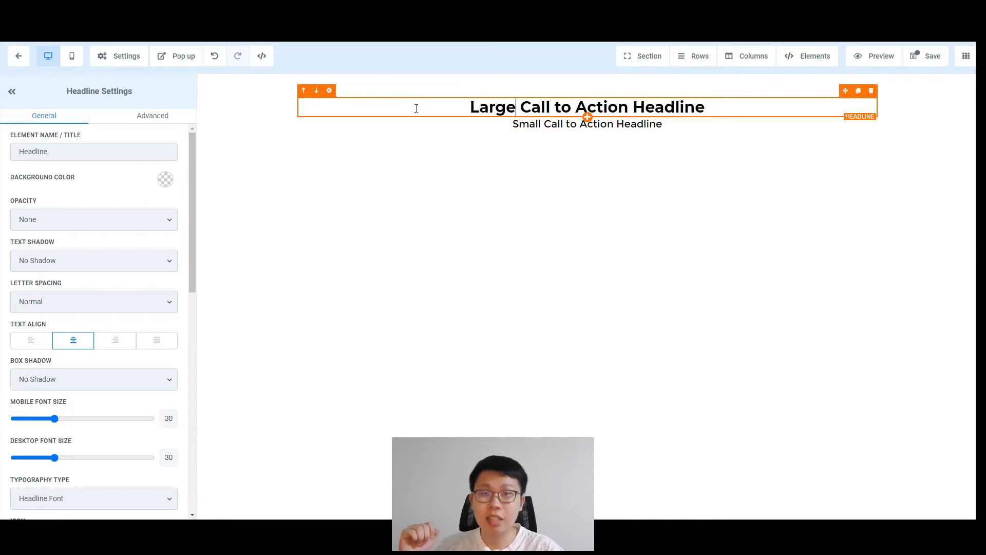
scroll(190, 278, "down", 5)
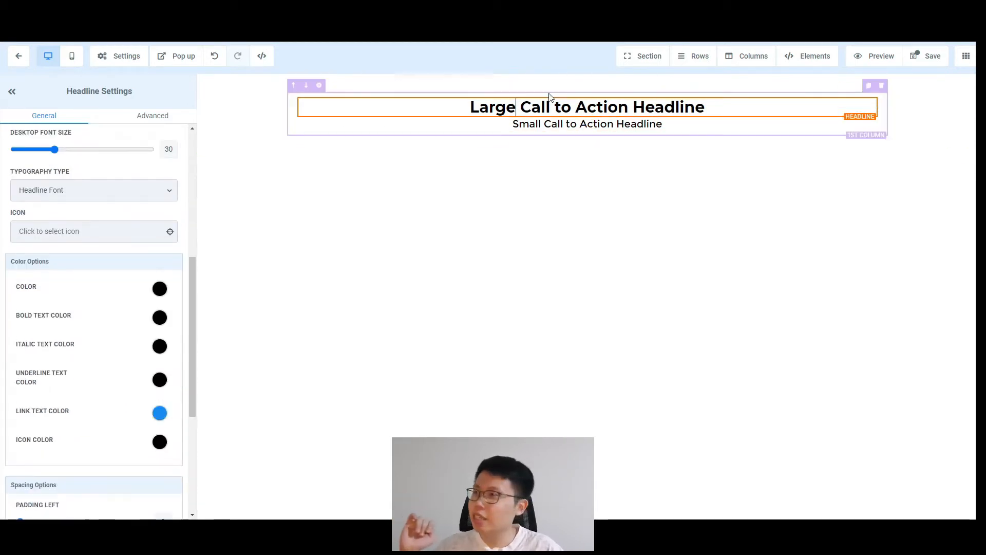
scroll(147, 402, "down", 4)
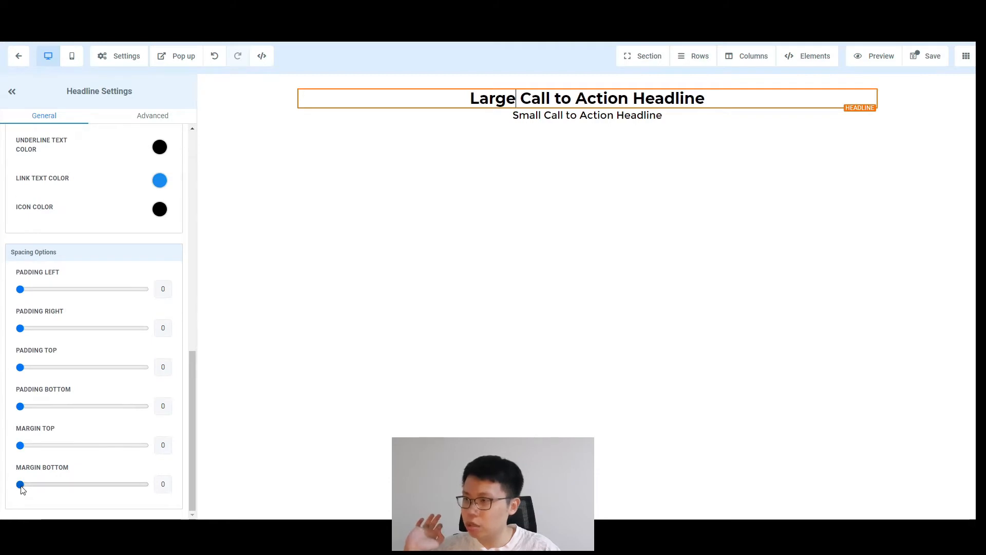
left_click_drag(21, 485, 35, 483)
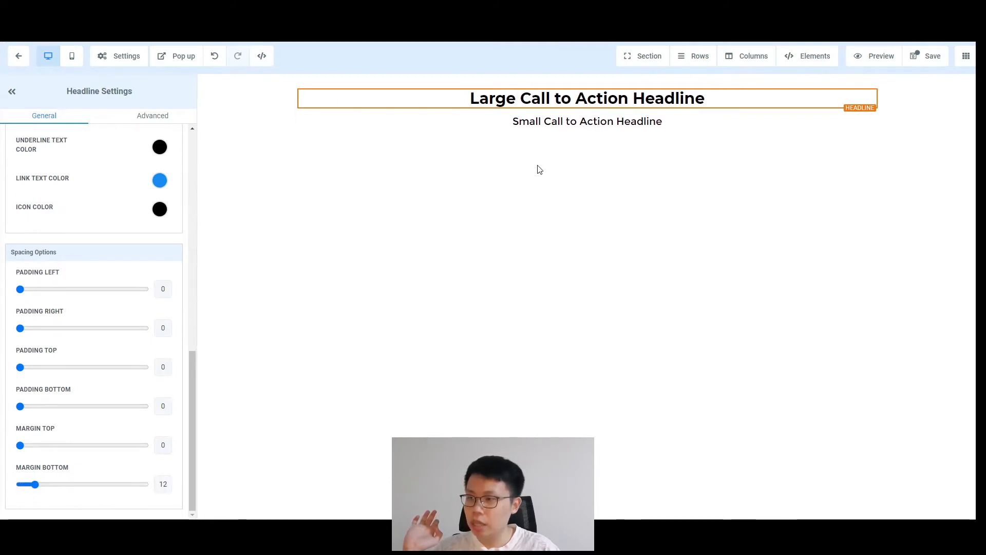
left_click(440, 146)
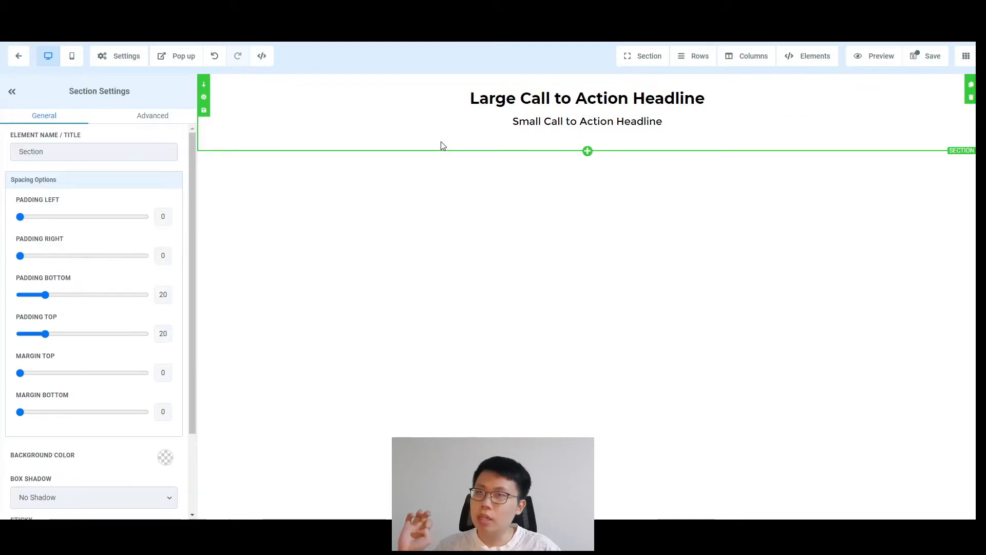
Step: Set the headline section's Padding Bottom to 0, discarding an accidental extra row
left_click_drag(48, 294, 18, 294)
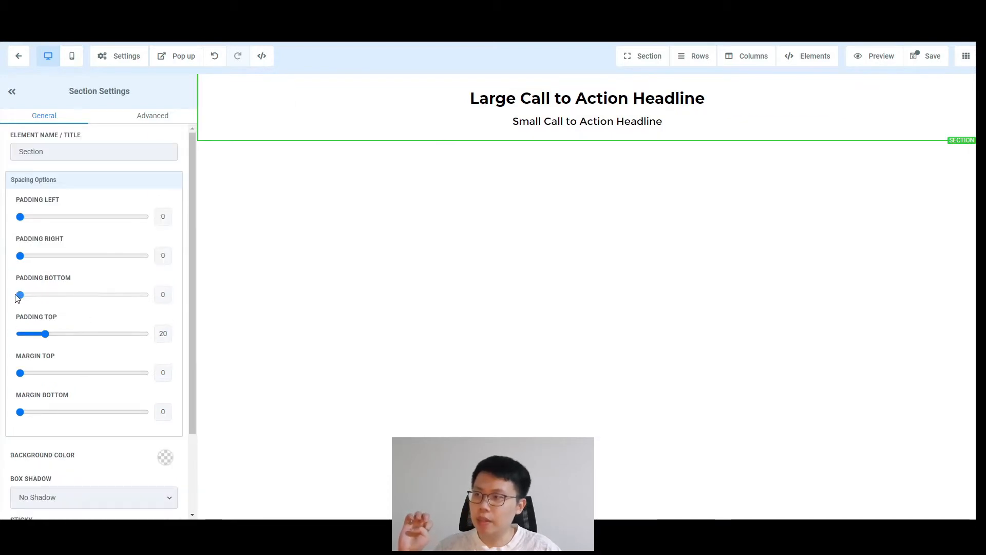
left_click(587, 140)
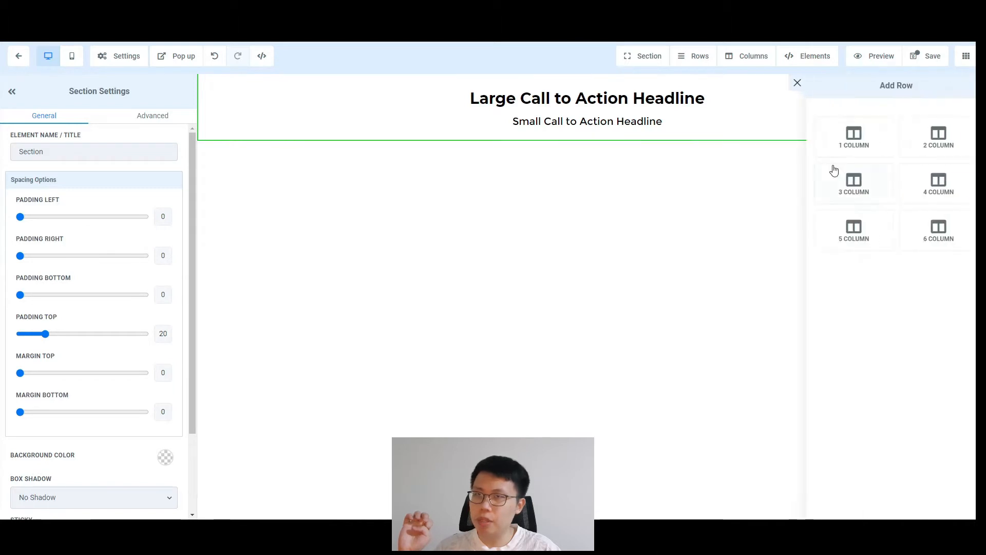
left_click(854, 136)
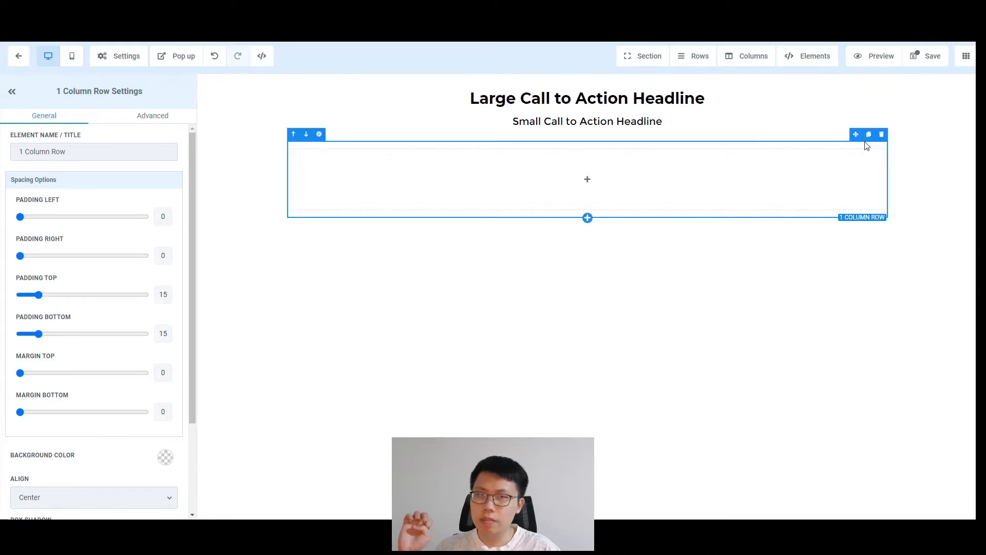
left_click(881, 134)
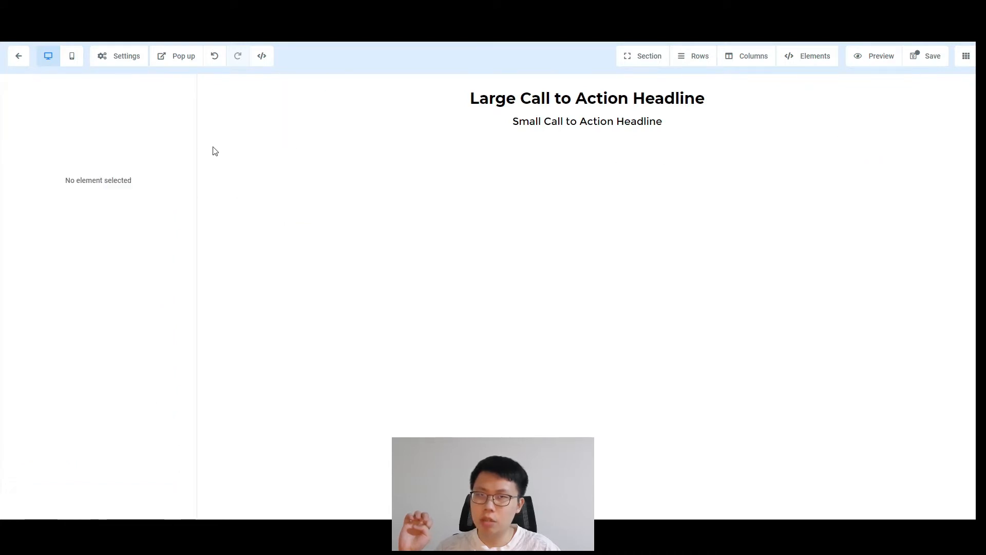
Step: Add a Full Width section below with a 1-column row containing a Video element
left_click(258, 130)
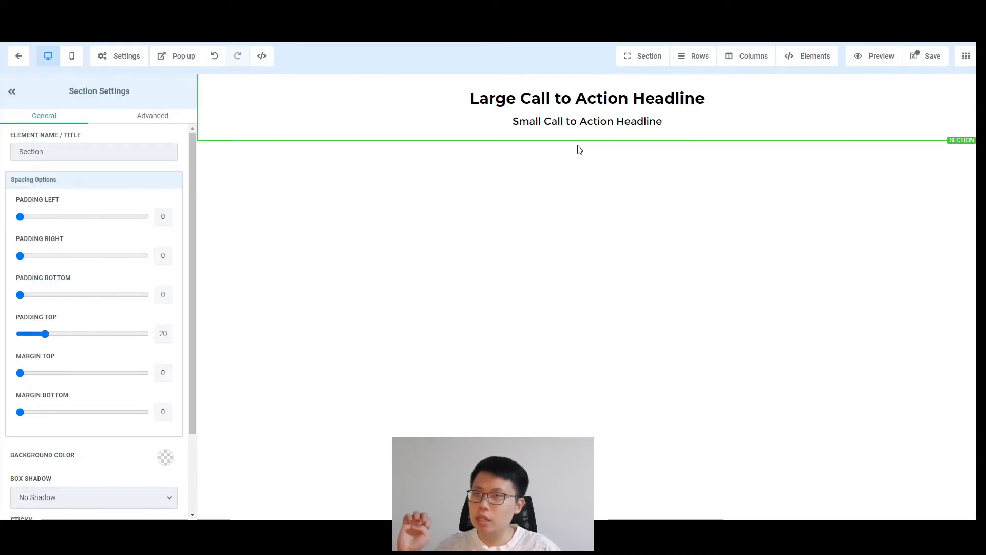
left_click(653, 60)
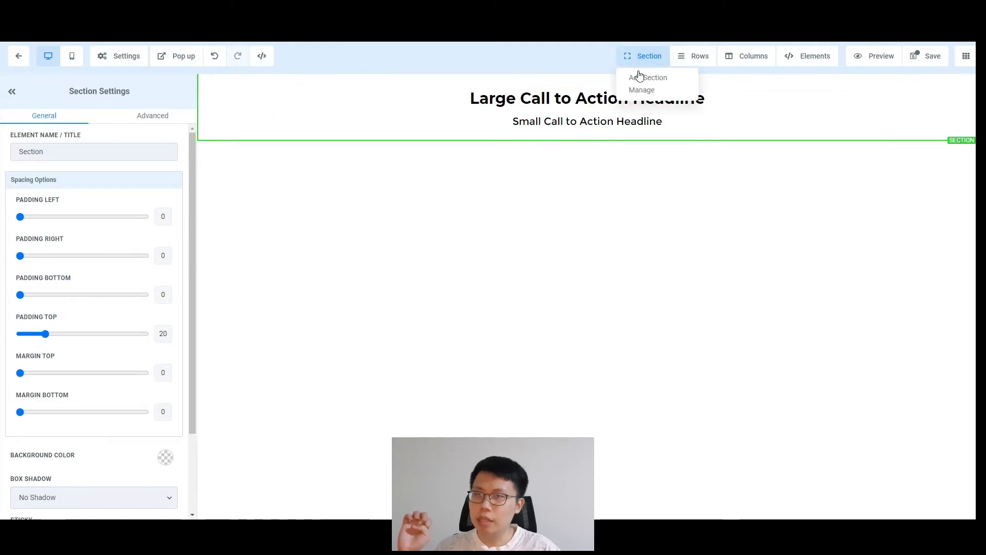
left_click(653, 77)
left_click(836, 103)
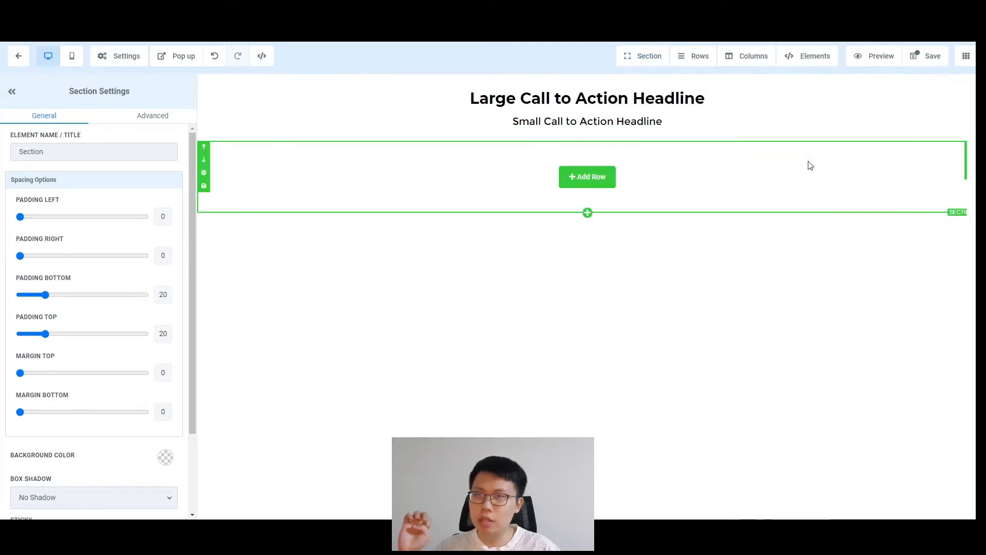
left_click(584, 171)
left_click(874, 132)
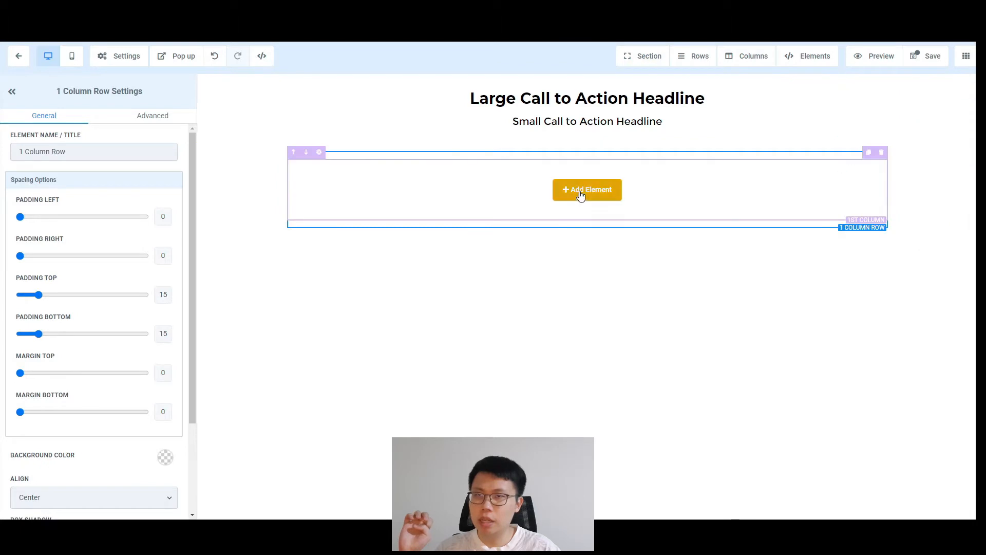
left_click(580, 193)
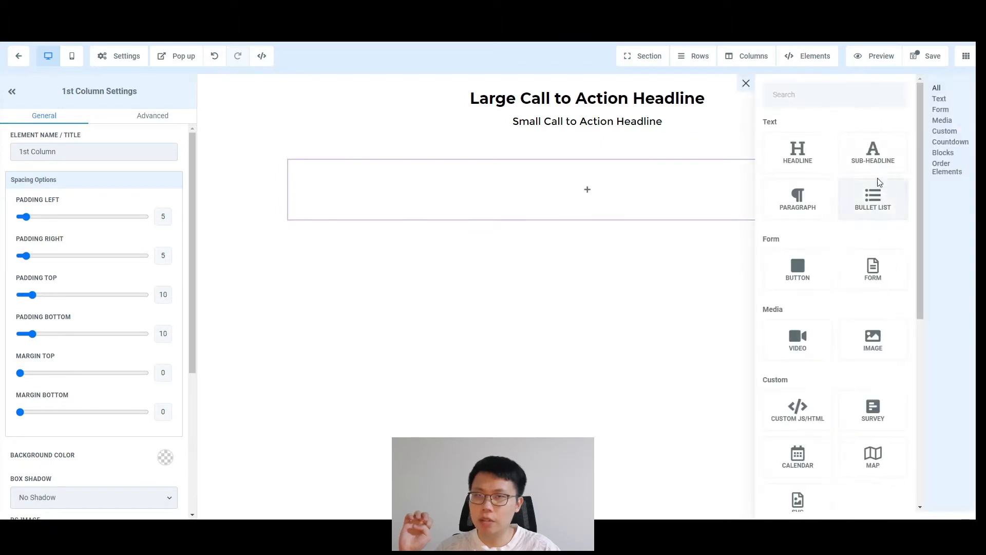
left_click(799, 344)
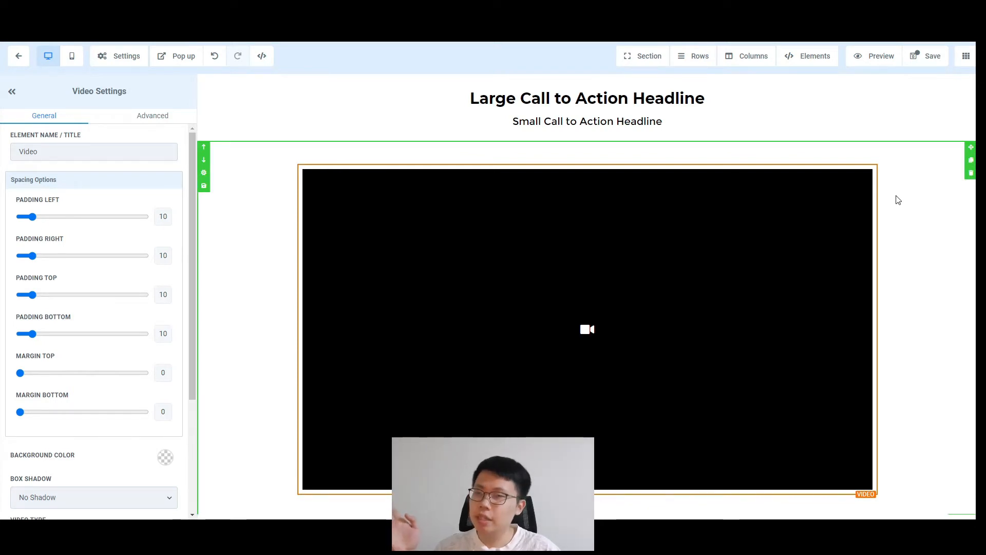
Step: Add a Click to Sign Up button beneath the video
scroll(905, 195, "down", 1)
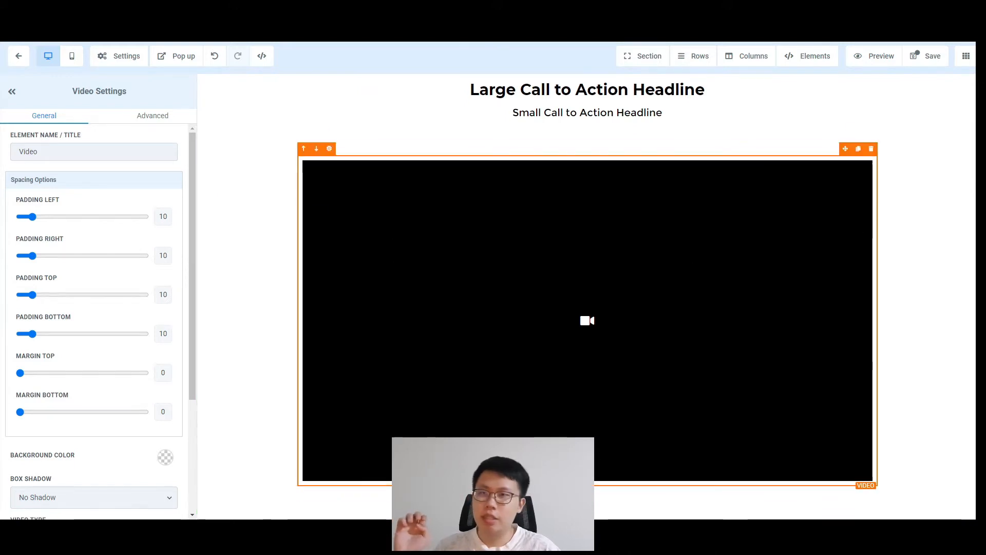
left_click(807, 57)
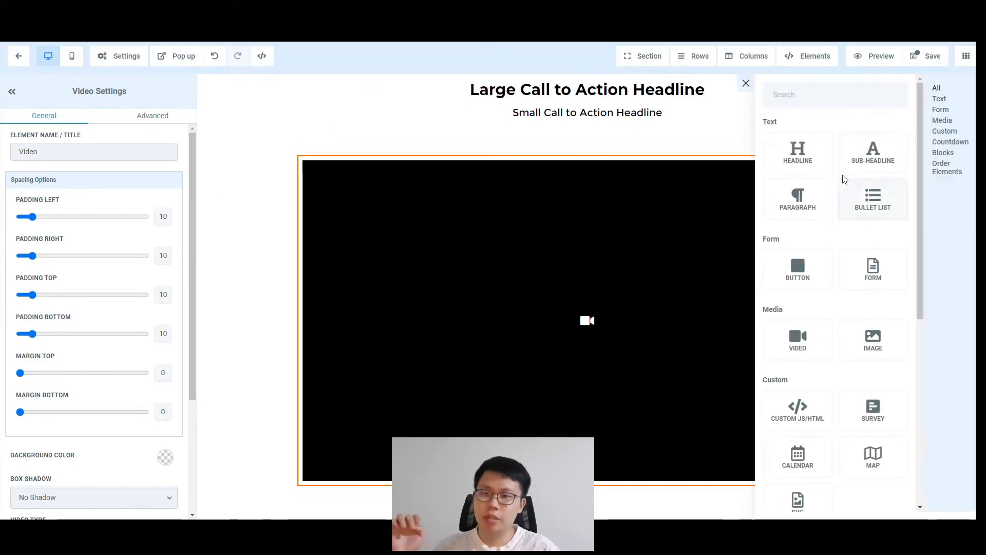
left_click(798, 272)
left_click(337, 297)
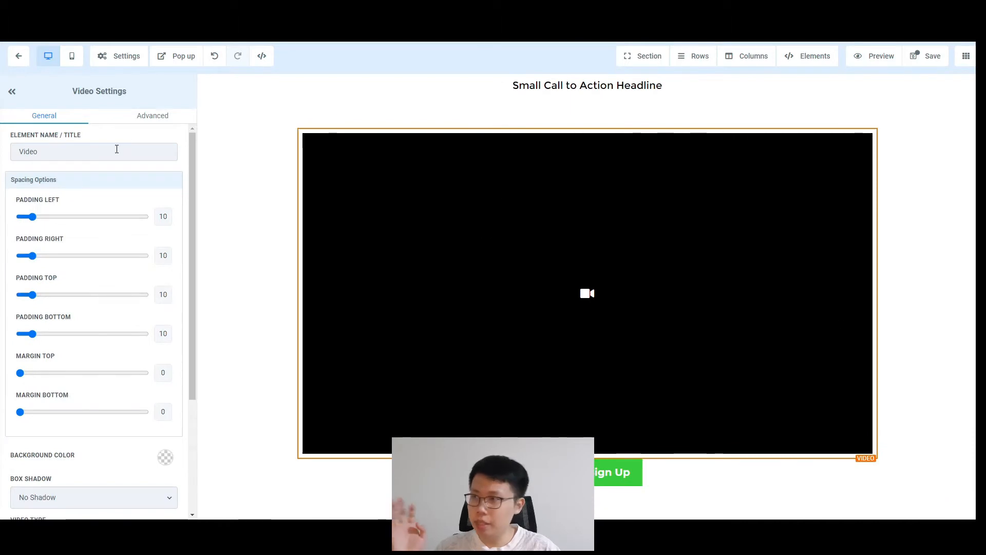
Step: Keep the video type as YouTube and set its width to 3/4 after trying Half Width
scroll(110, 200, "down", 3)
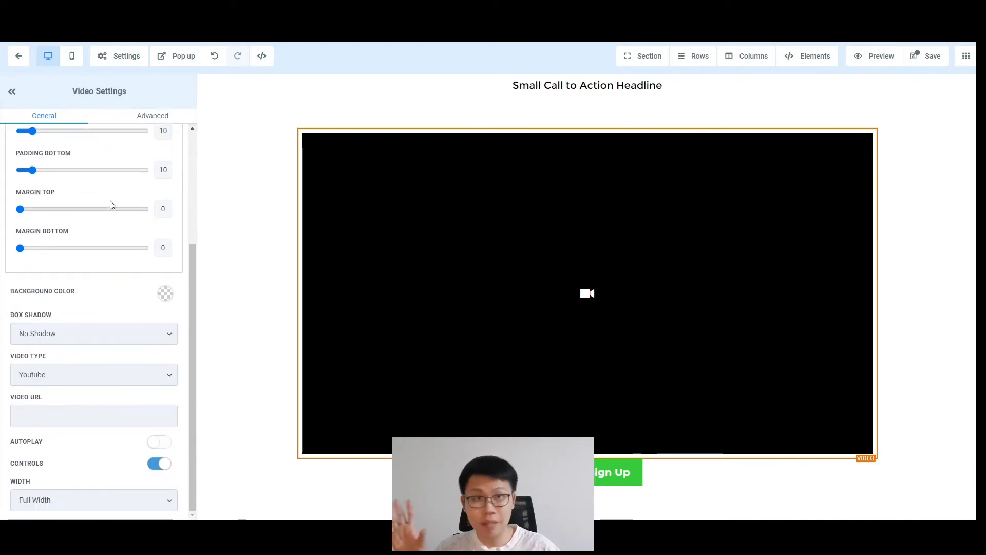
left_click(126, 375)
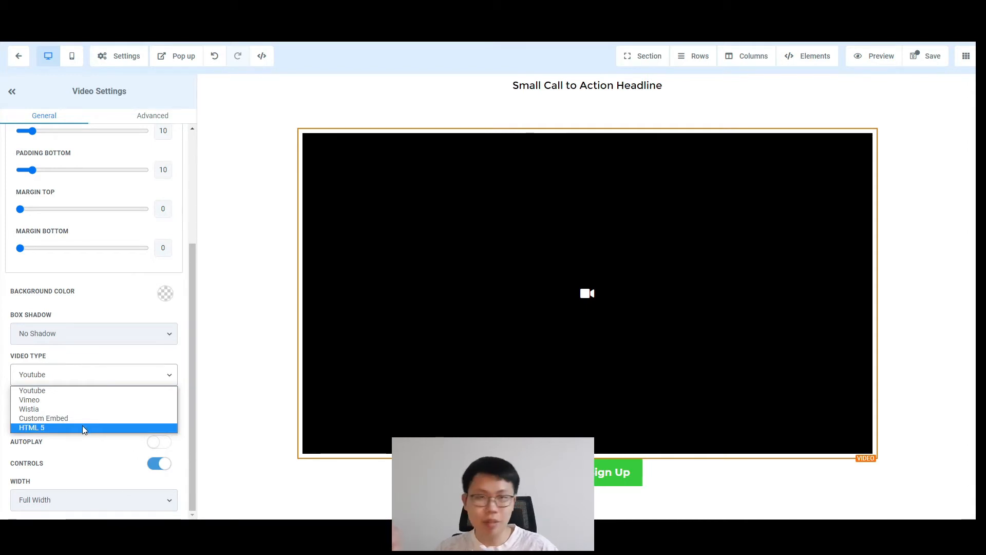
left_click(109, 457)
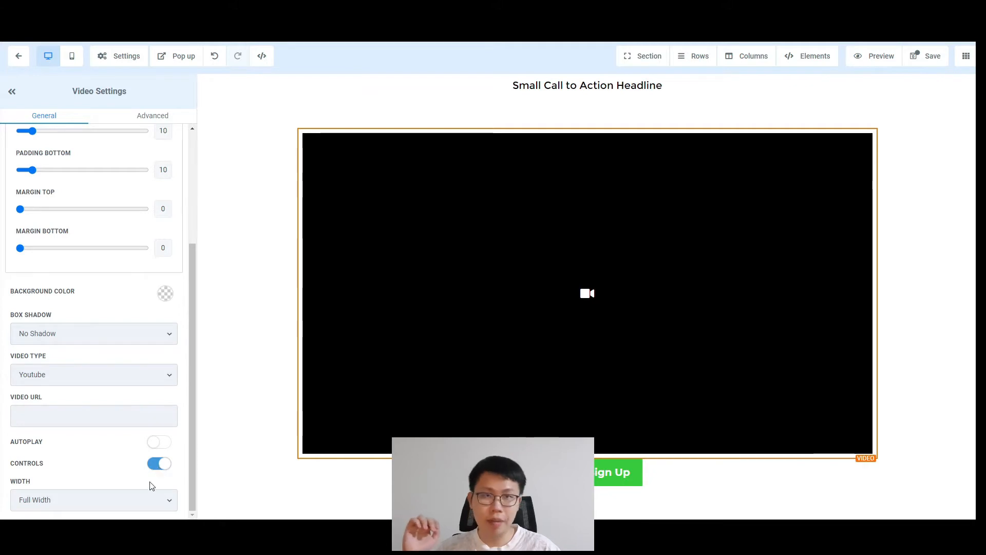
left_click(137, 500)
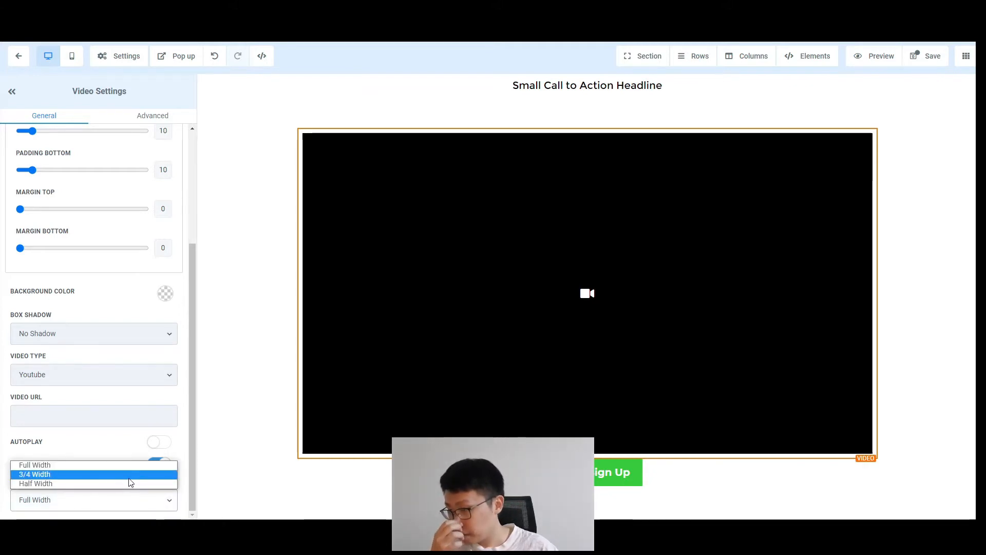
left_click(130, 477)
left_click(109, 504)
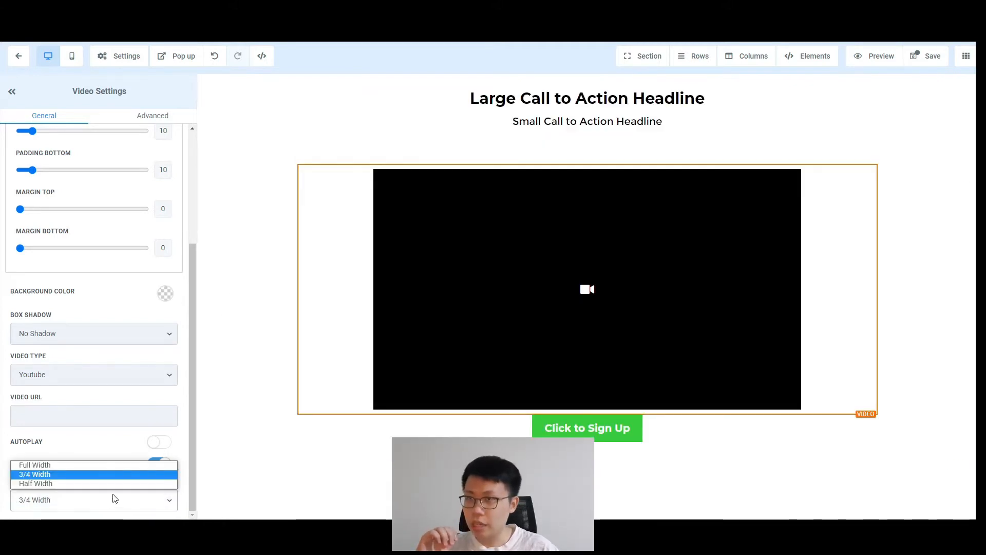
left_click(88, 484)
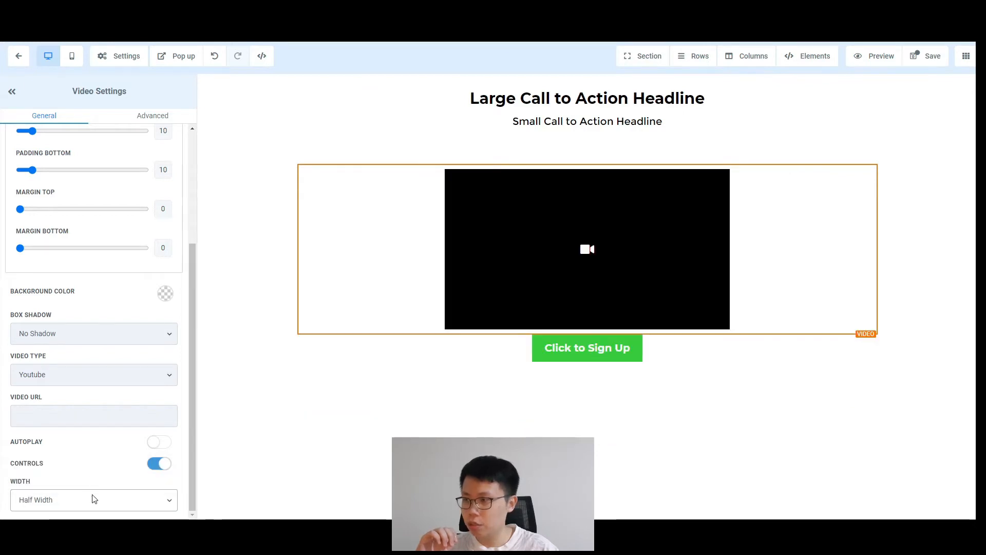
left_click(96, 500)
left_click(103, 479)
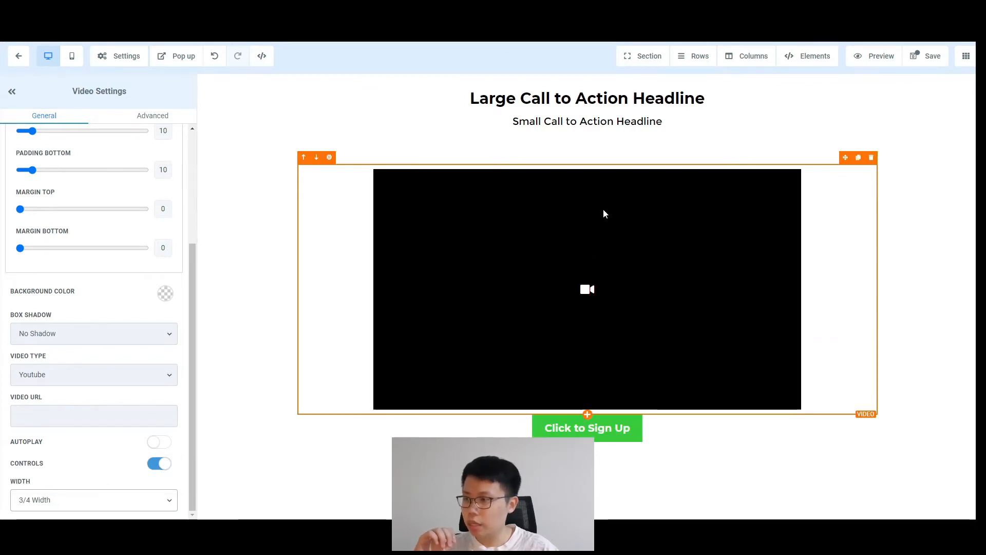
Step: Set the button's Margin Top to 20 and relabel it 'Grab Your FREE Copy NOW!'
left_click(611, 434)
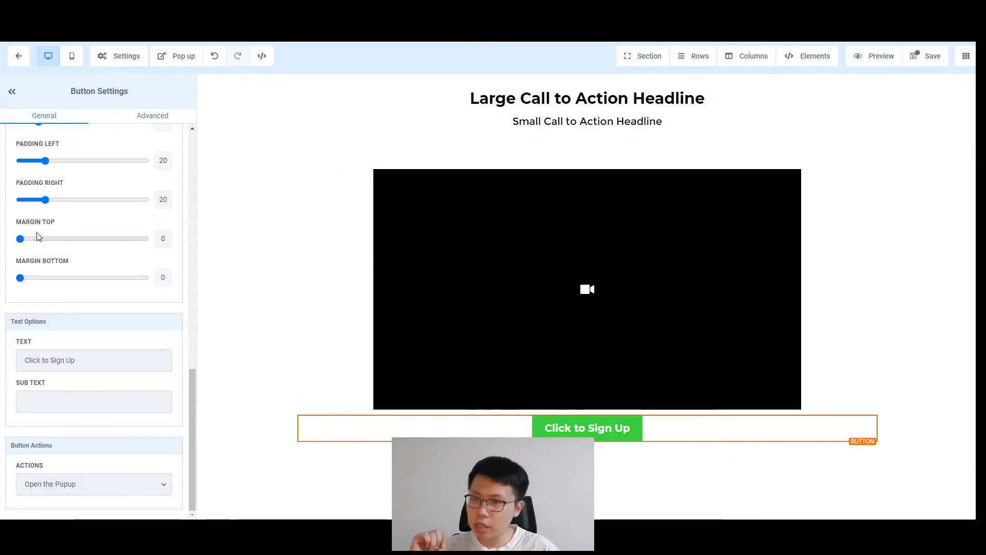
left_click_drag(20, 239, 46, 238)
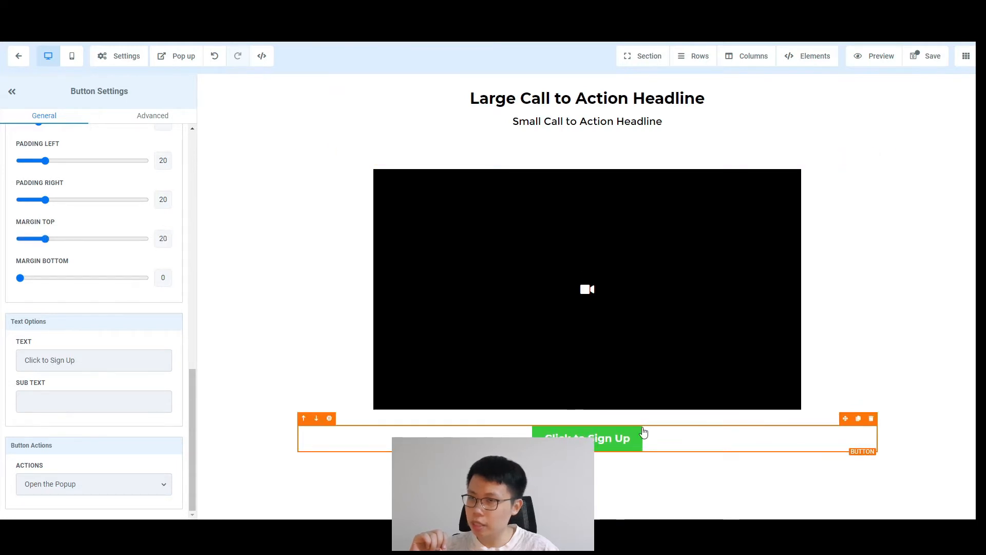
left_click(102, 362)
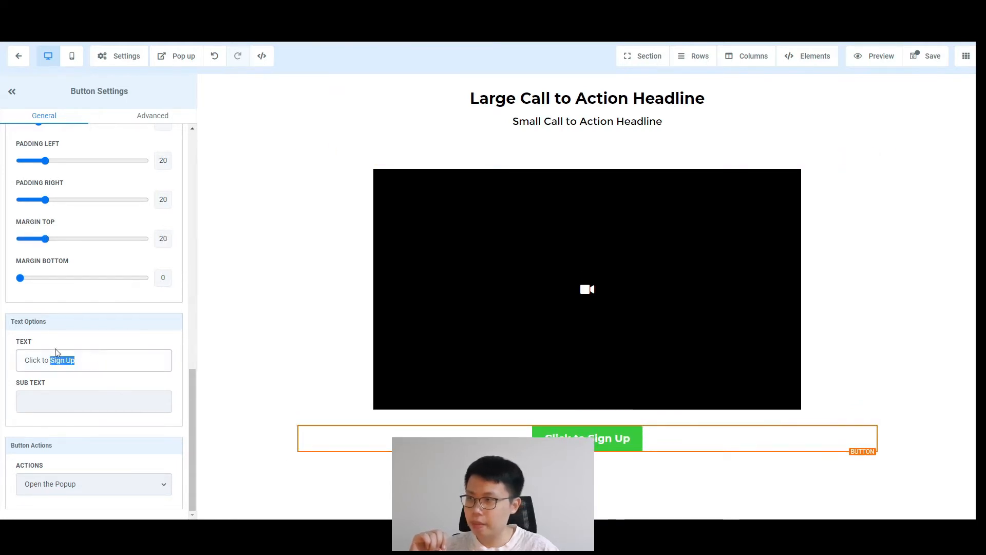
left_click_drag(154, 360, 0, 377)
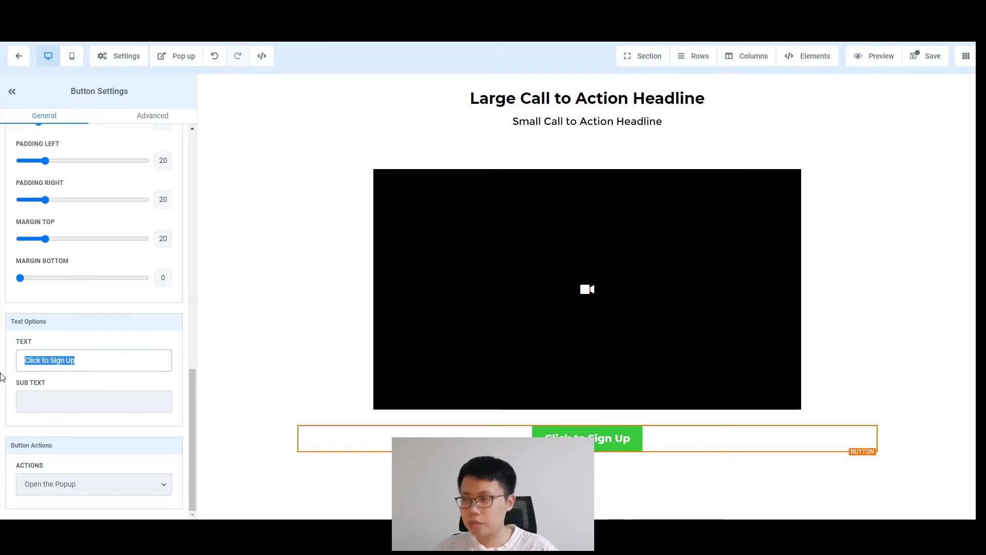
type("Gtab")
key("BackSpace")
key("BackSpace")
key("BackSpace")
type("rab ")
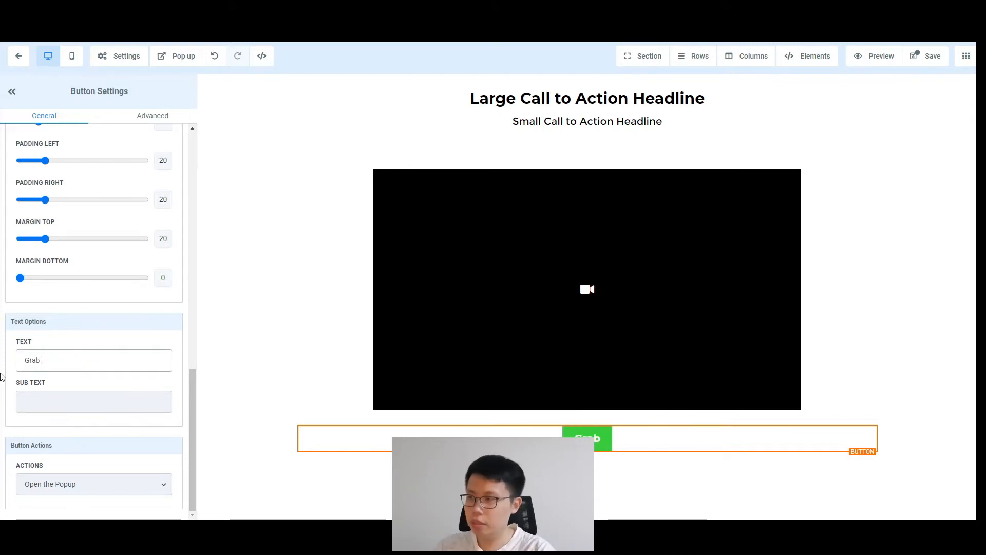
type("Your FREE ")
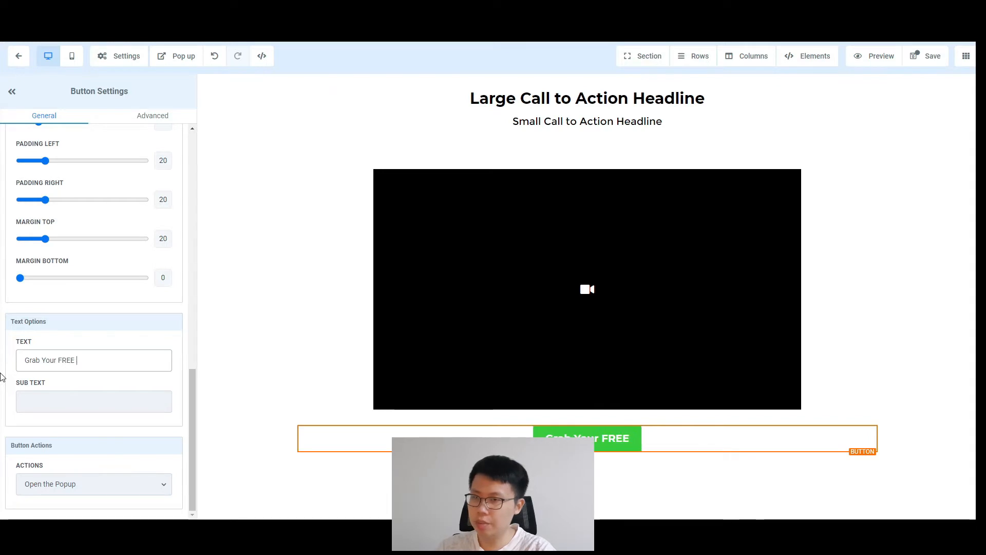
type("Copy NOW!")
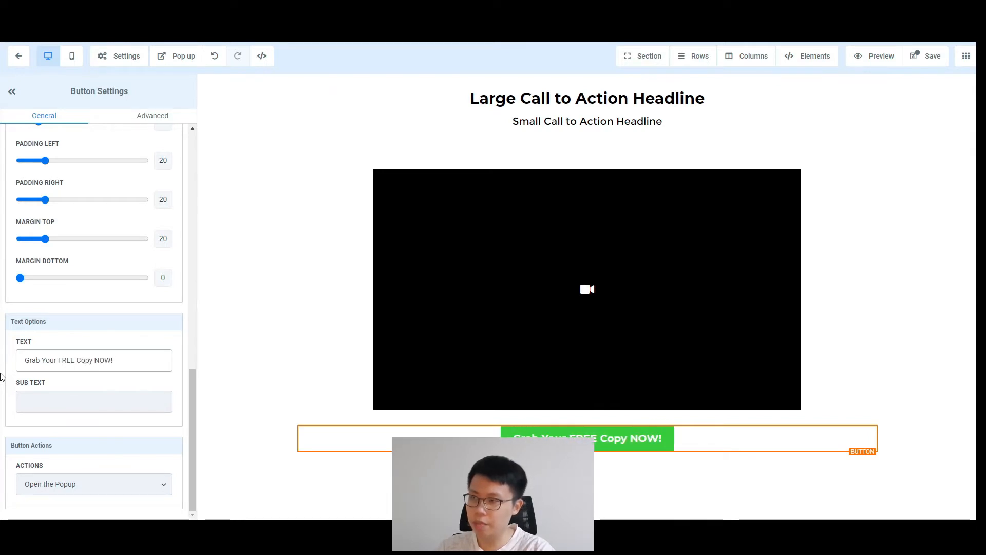
left_click(939, 277)
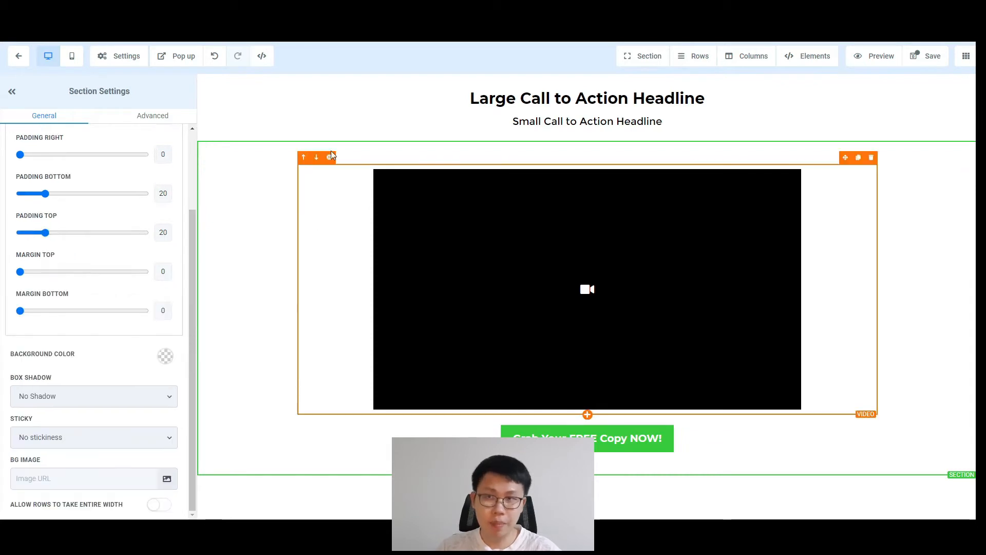
left_click(661, 438)
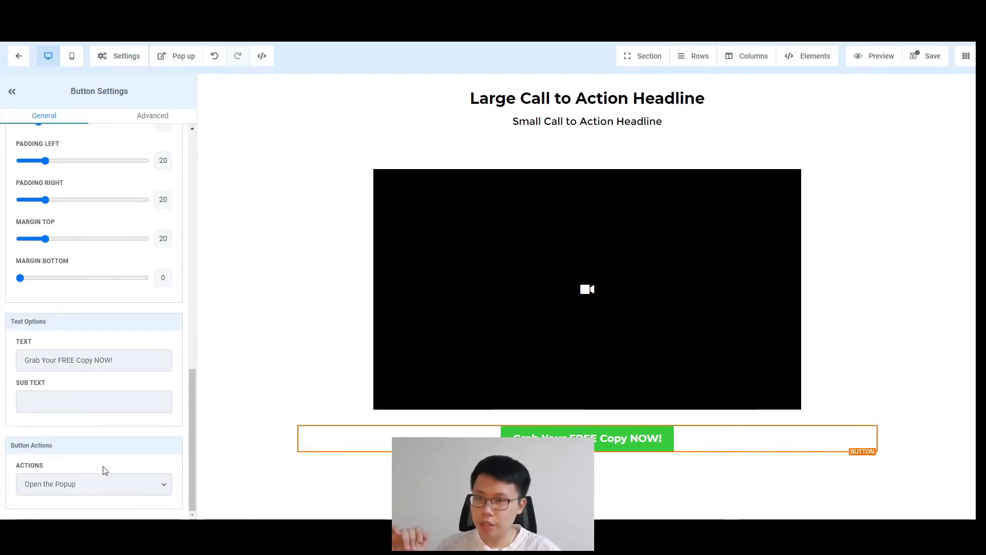
Step: Put a 1-column row with a Form element in the popup and check the Form Picker list
left_click(175, 57)
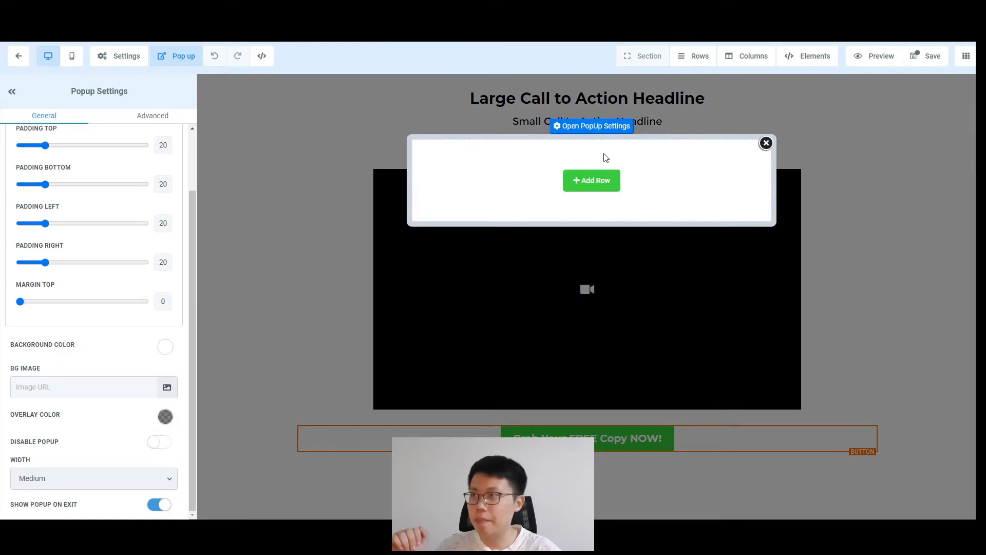
left_click(598, 181)
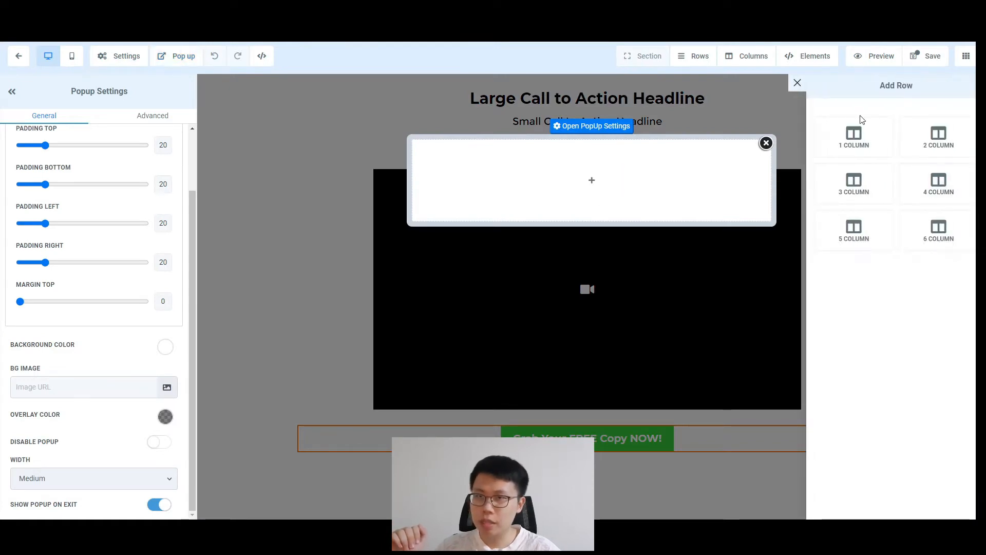
left_click(862, 135)
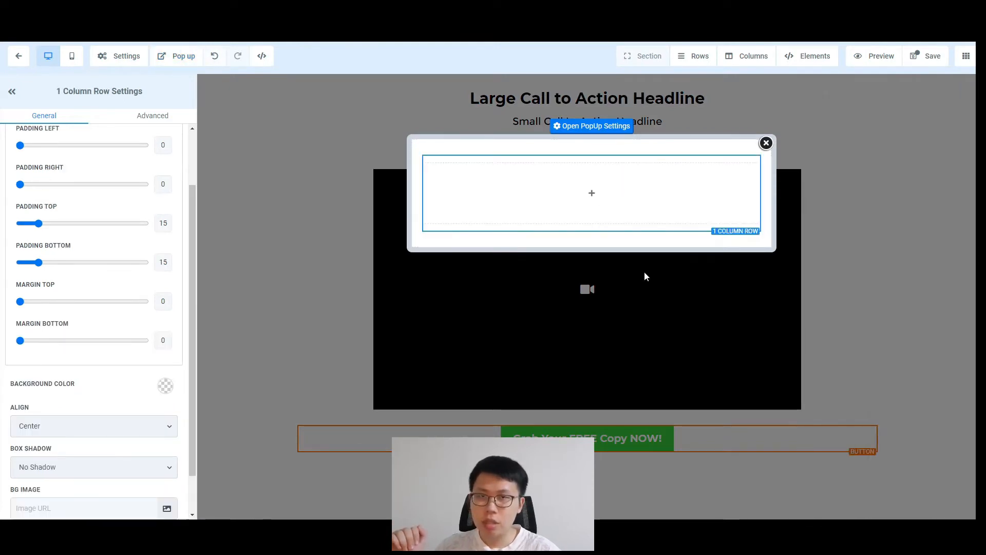
left_click(595, 195)
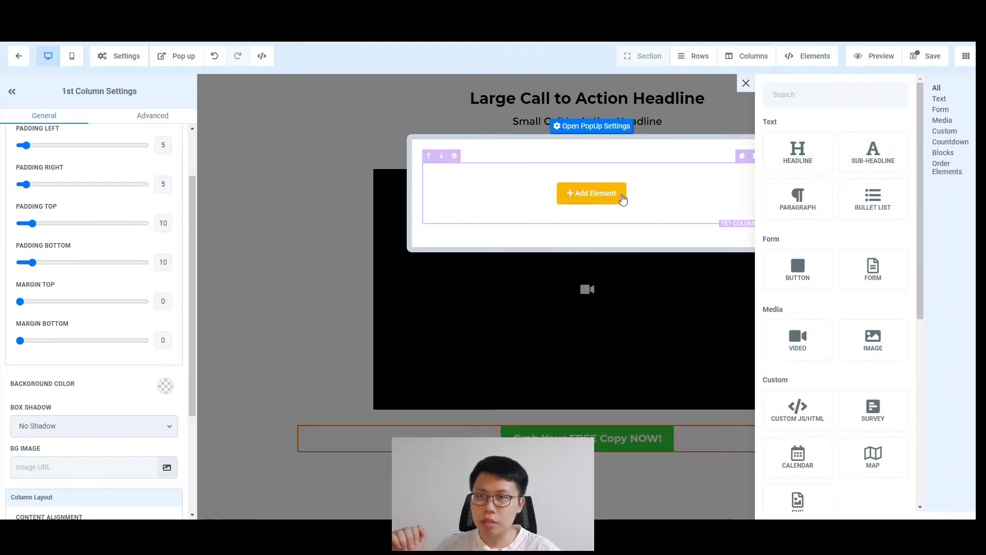
left_click(873, 267)
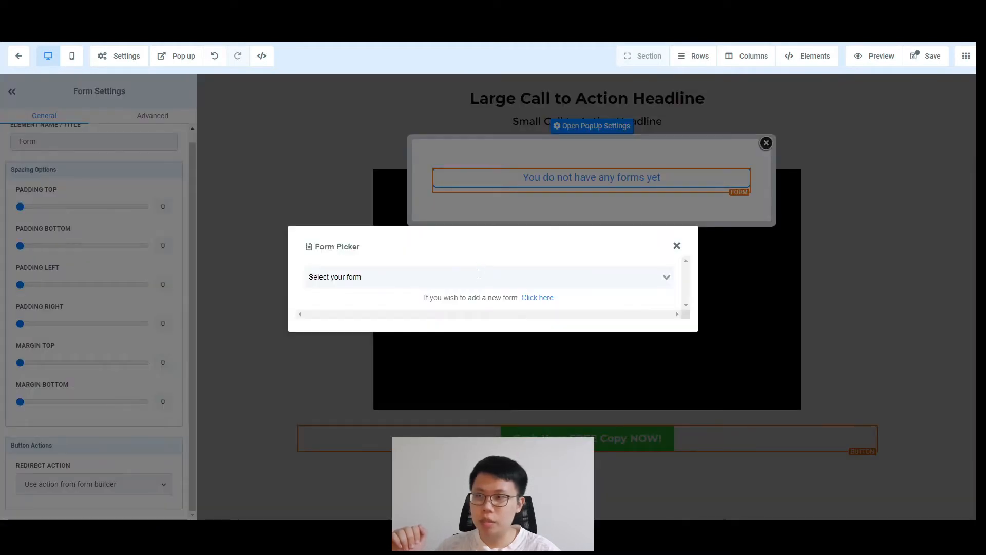
left_click(479, 276)
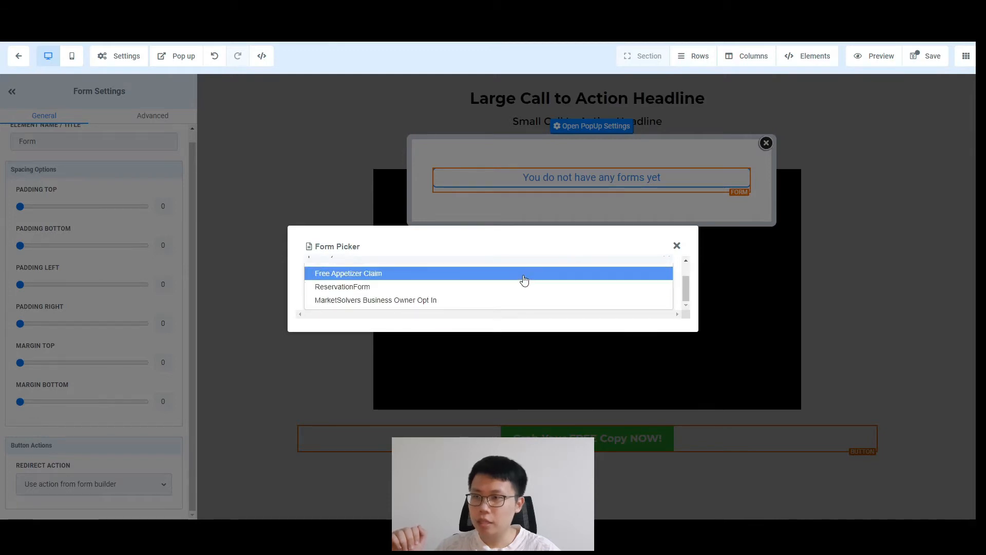
scroll(492, 281, "up", 1)
left_click(497, 272)
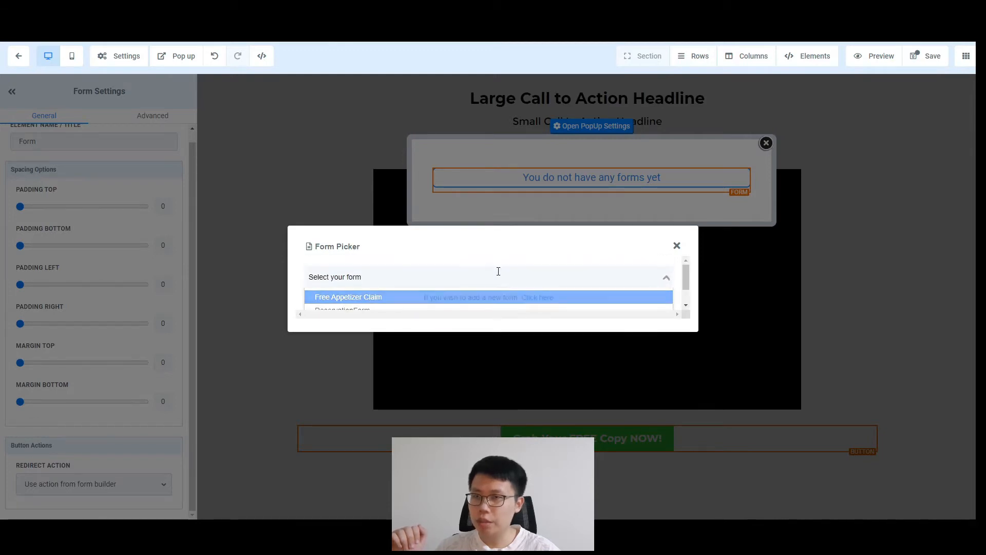
Step: Create a new form and rename it from Form 4 to 'Opt In Form Digital Product'
left_click(535, 297)
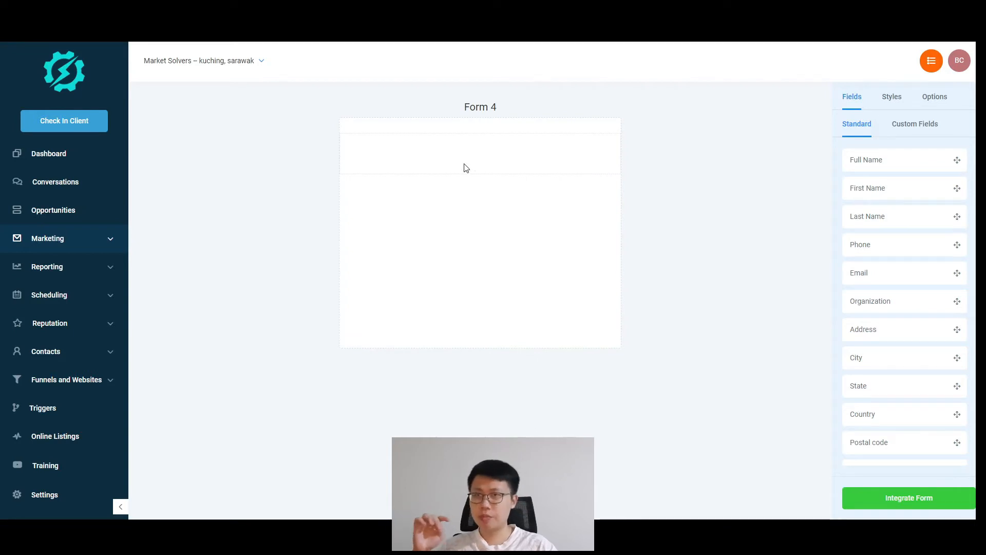
left_click(935, 97)
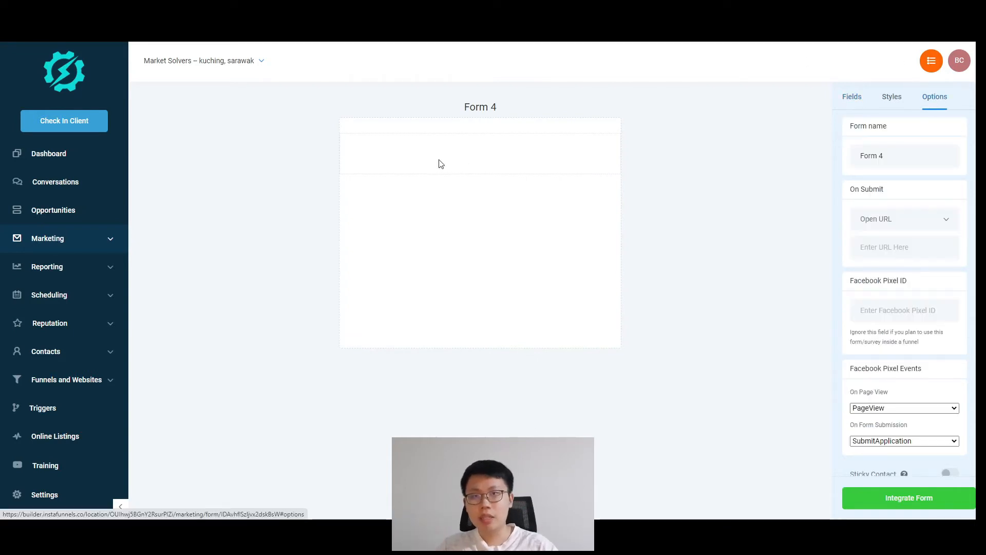
left_click_drag(892, 150, 848, 159)
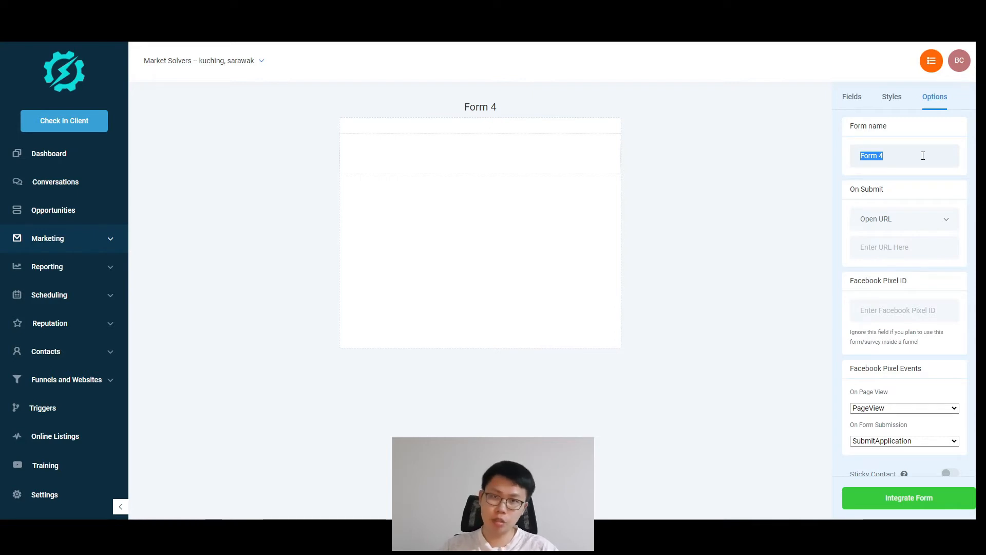
type("Opt In O")
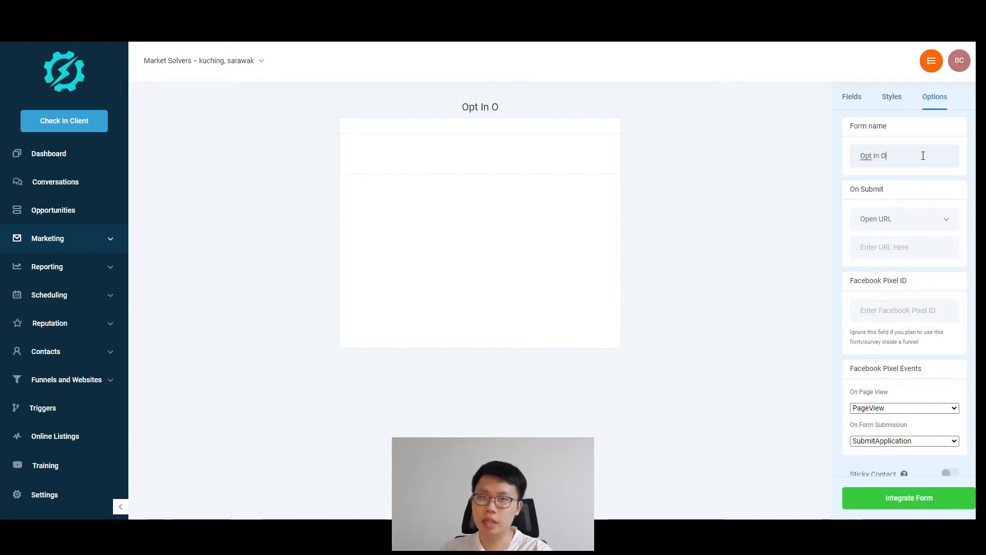
key("BackSpace")
type("Form ")
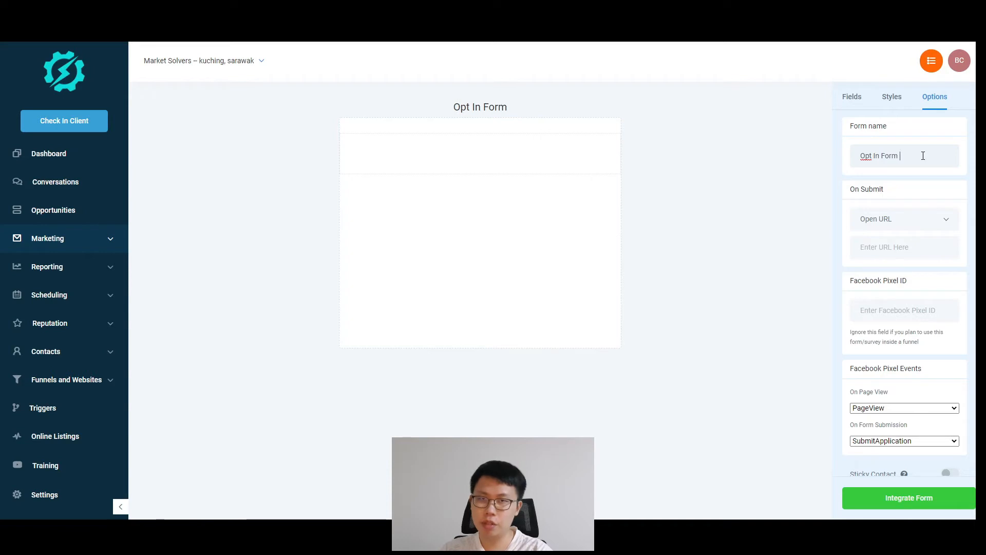
type("Digital Product")
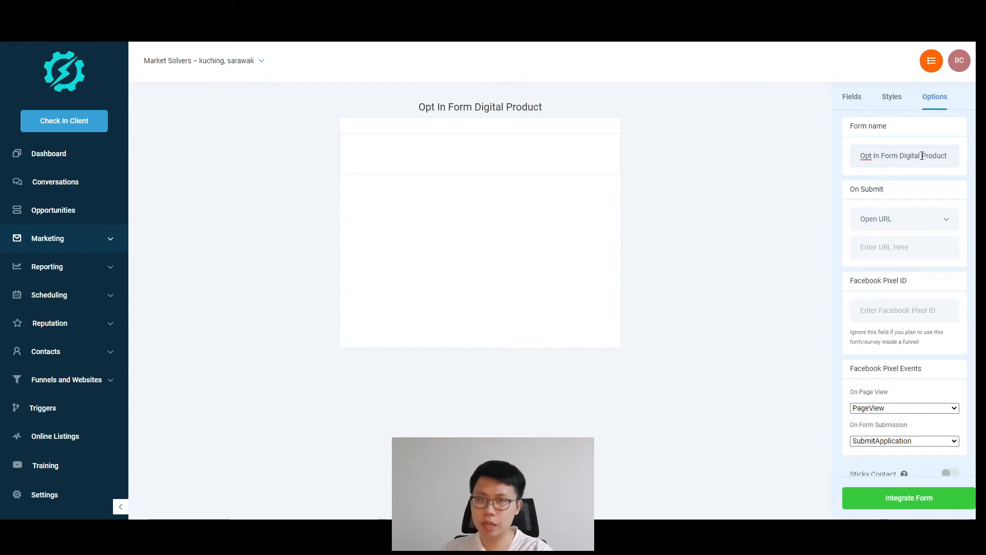
left_click(851, 98)
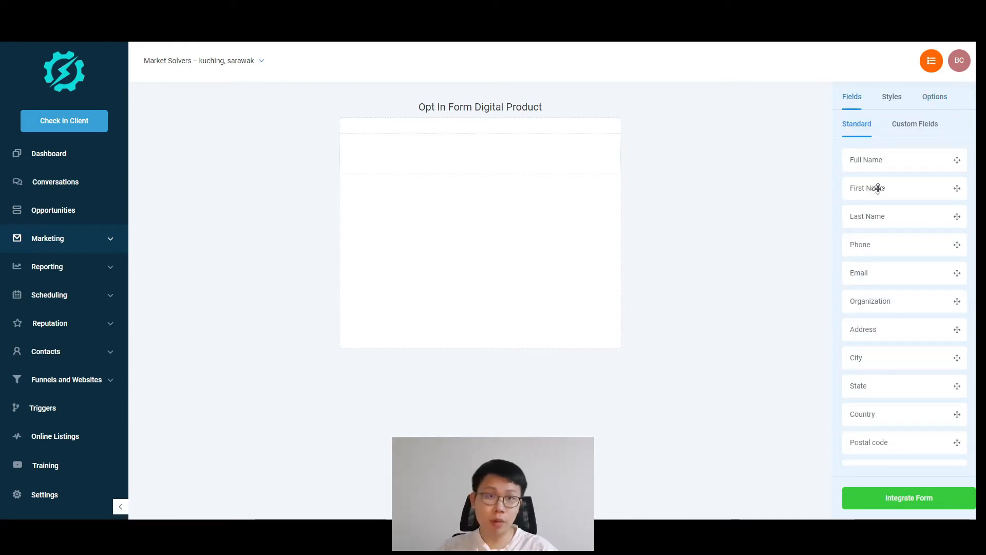
Step: Add a First Name field and a required Email field to the Opt In Form Digital Product form
left_click_drag(878, 188, 493, 161)
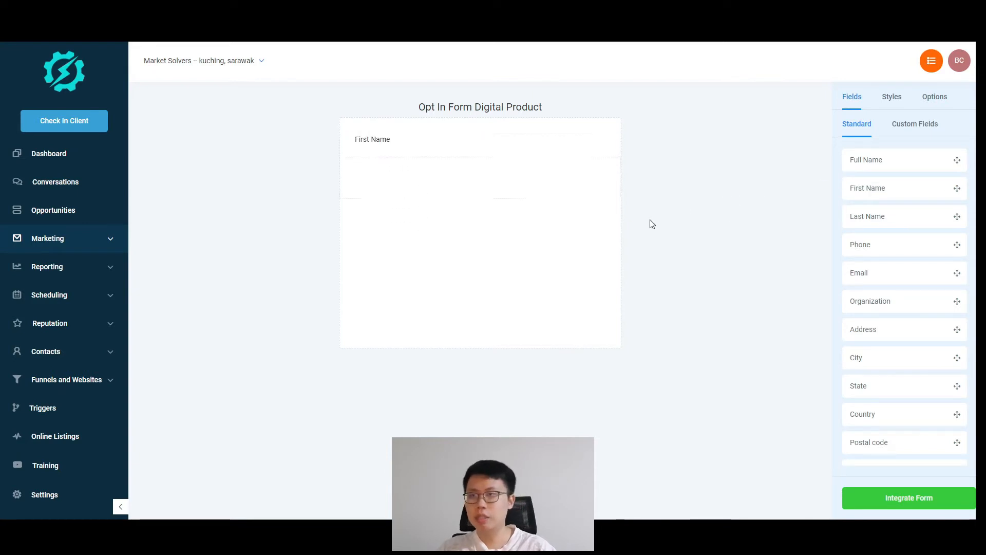
left_click_drag(867, 277, 418, 216)
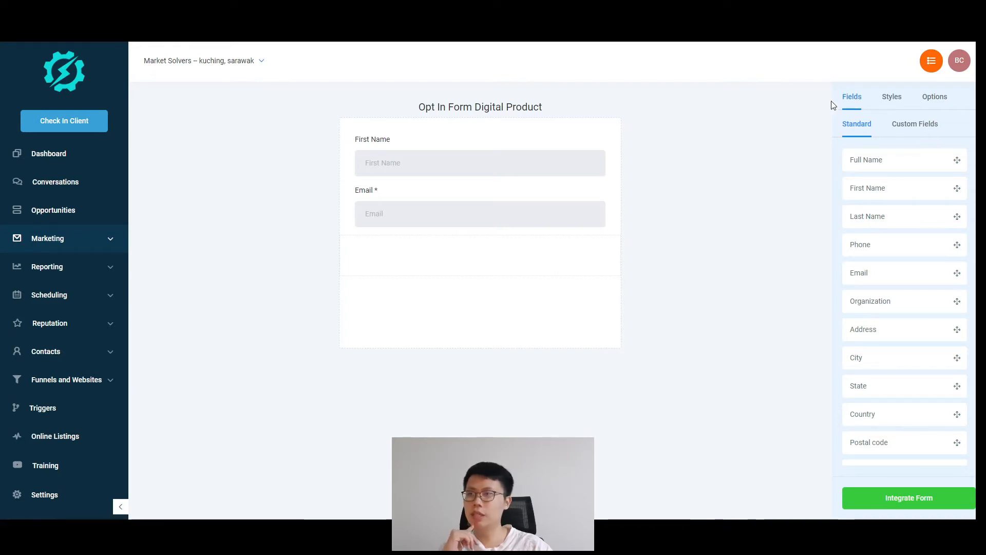
left_click(893, 101)
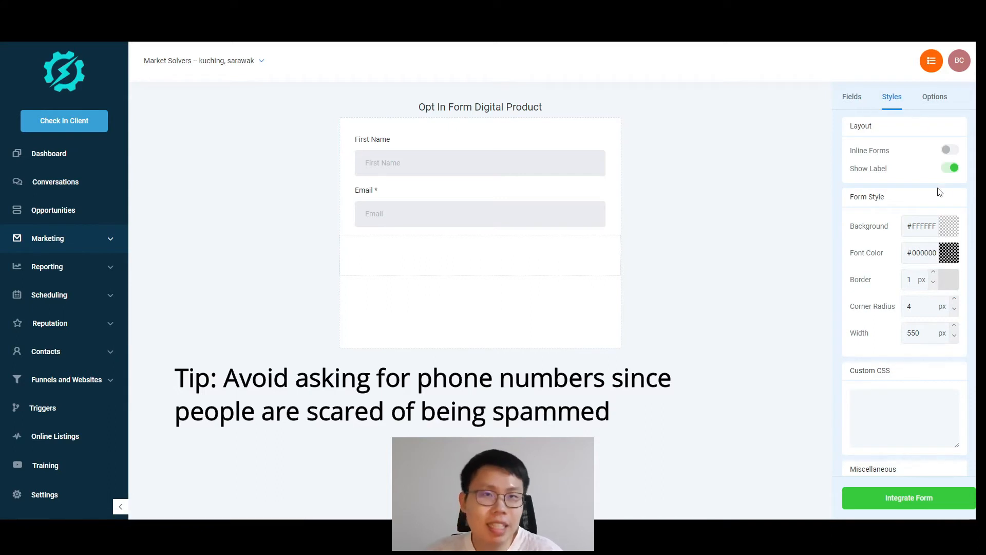
Step: Give the opt-in form a light green #ADEFA1 background
left_click(950, 228)
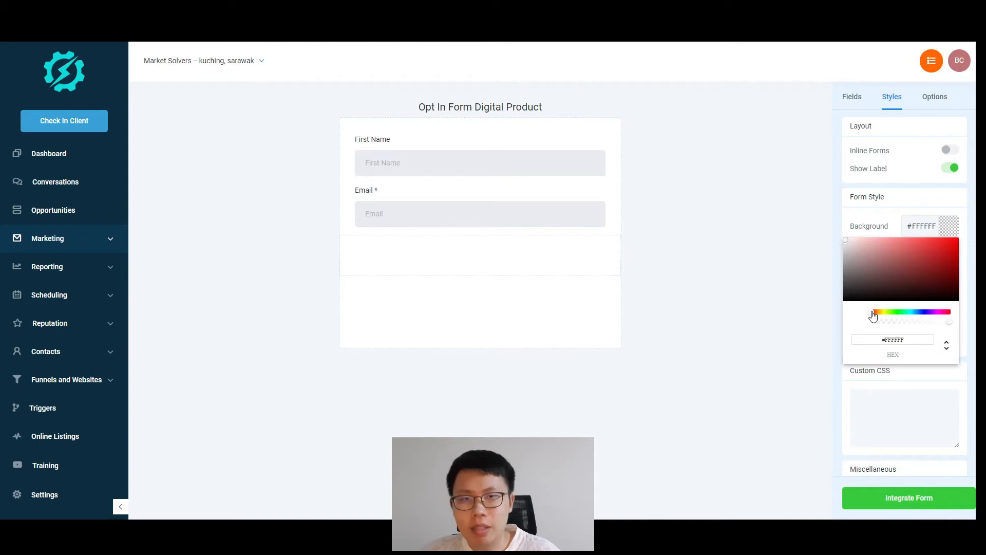
left_click_drag(872, 311, 895, 312)
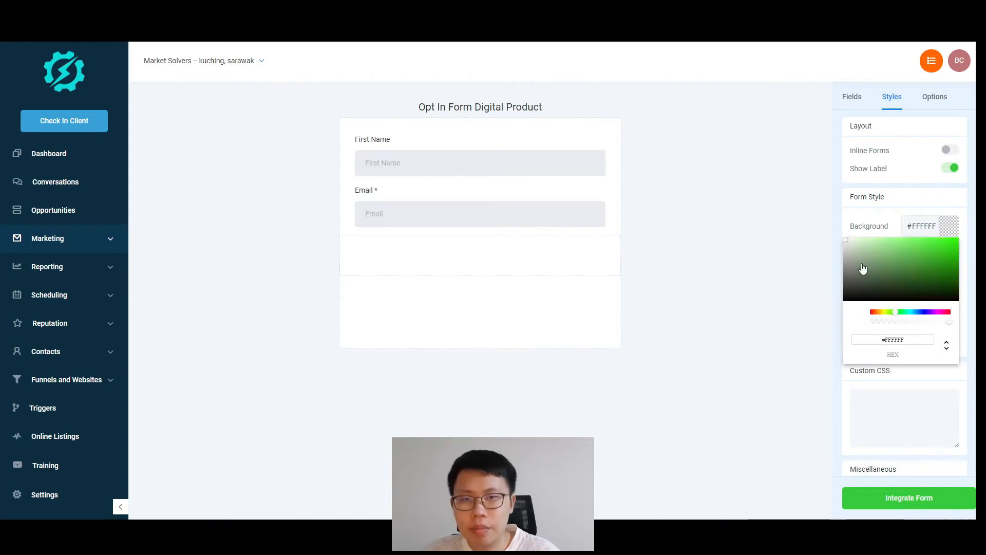
double_click(847, 237)
left_click_drag(848, 247, 882, 247)
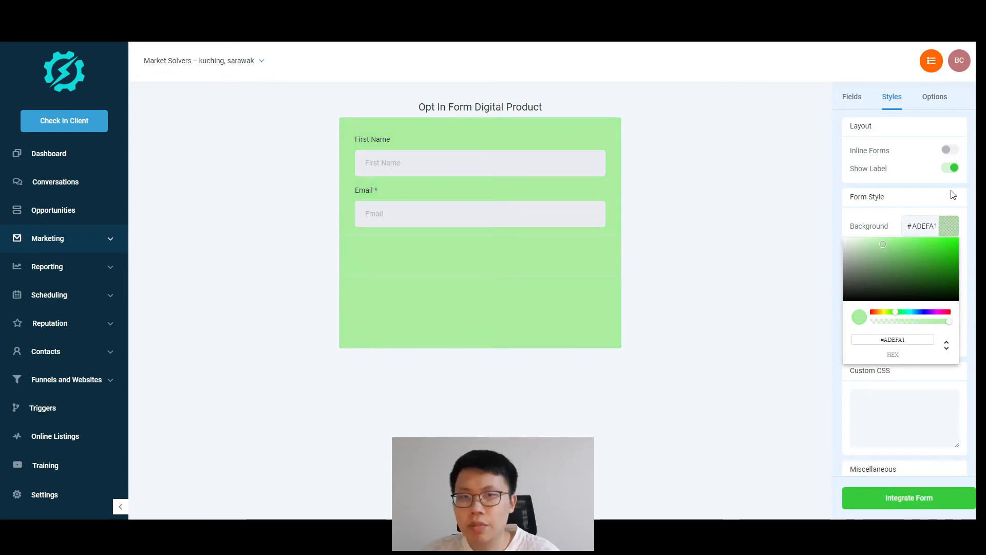
left_click(956, 228)
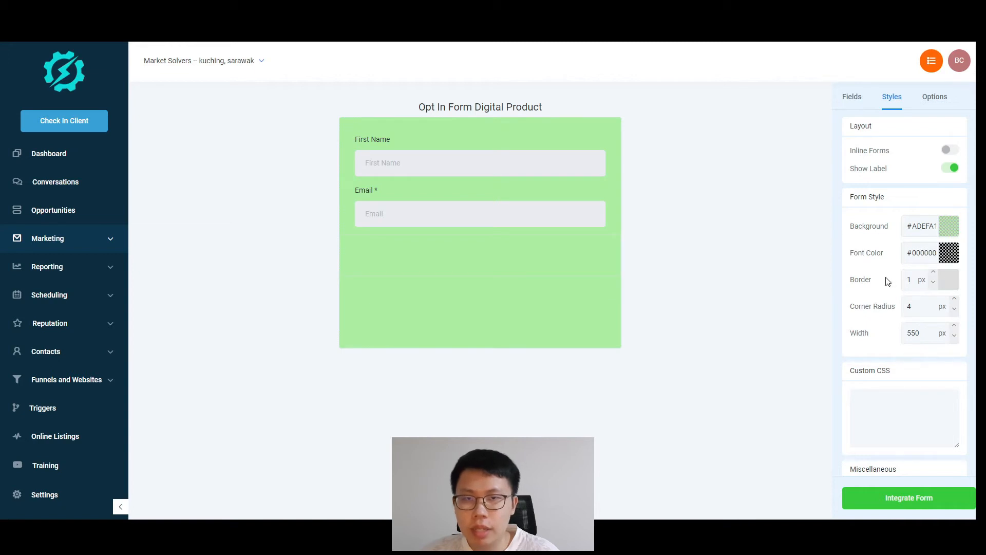
Step: Set the form border to 5 px and the corner radius to 10 px
left_click(933, 275)
left_click(933, 275)
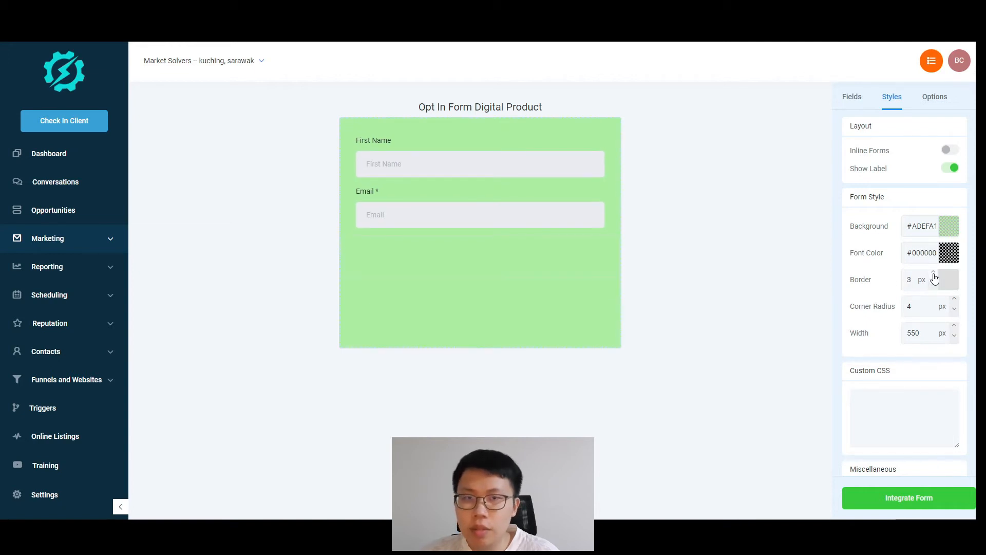
left_click(932, 275)
left_click(932, 275)
left_click(932, 275)
left_click(933, 282)
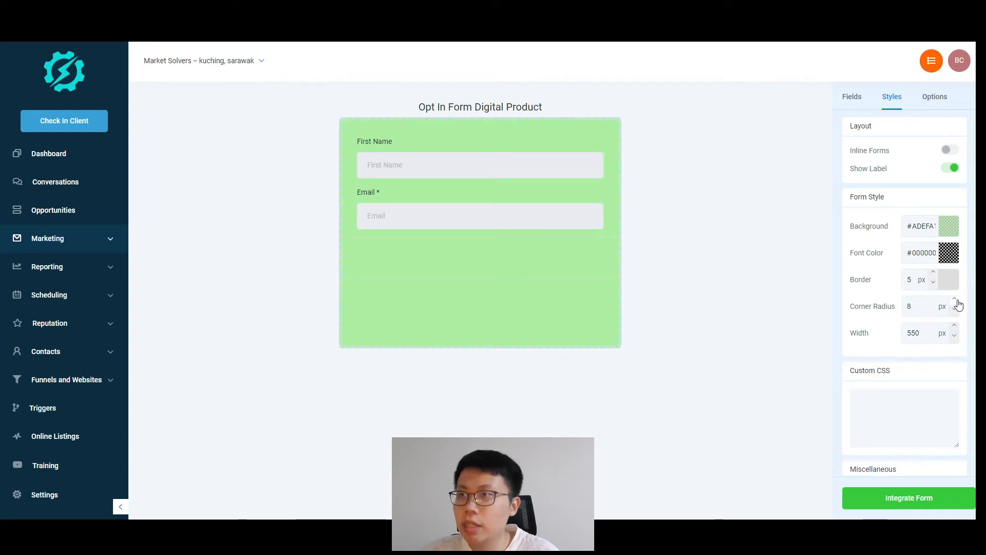
left_click(955, 299)
left_click(955, 299)
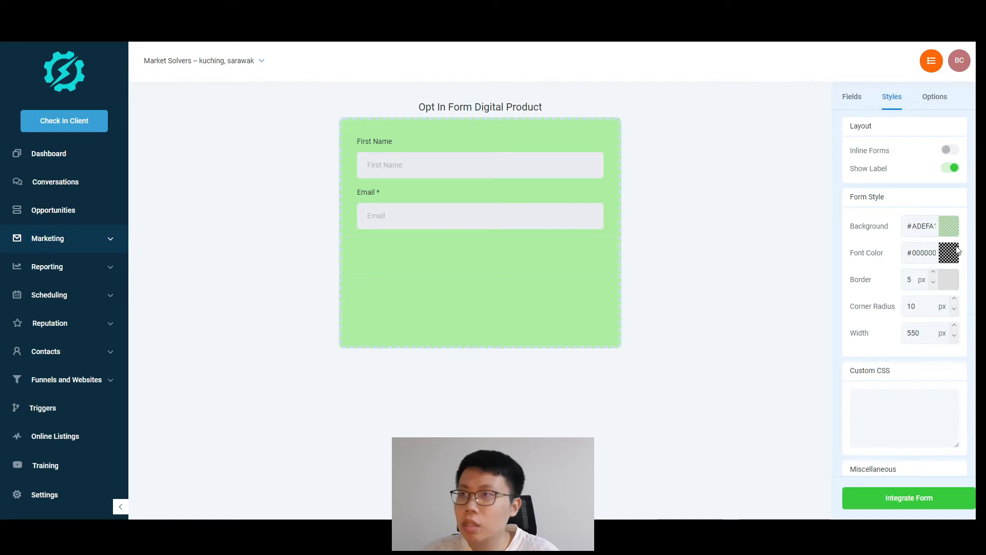
left_click(935, 96)
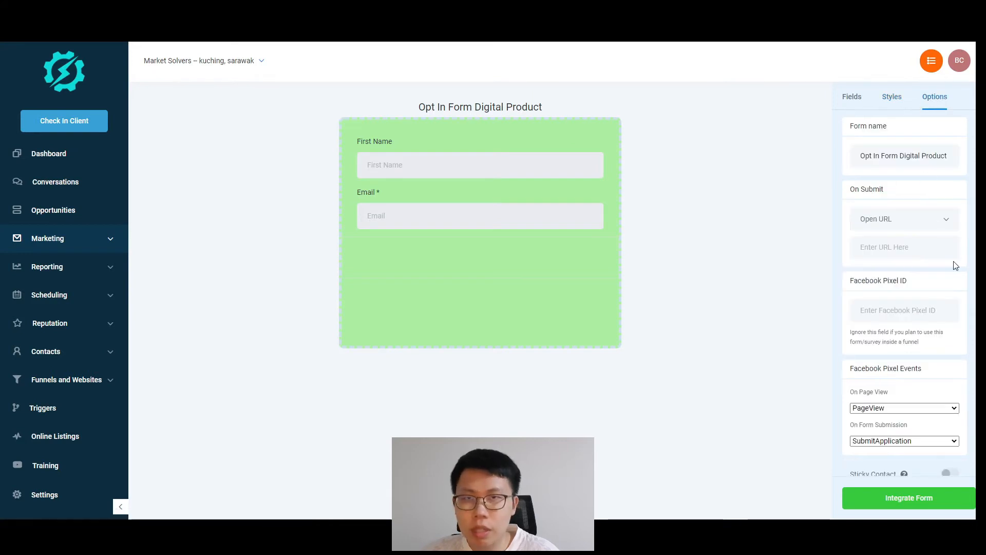
scroll(959, 277, "down", 1)
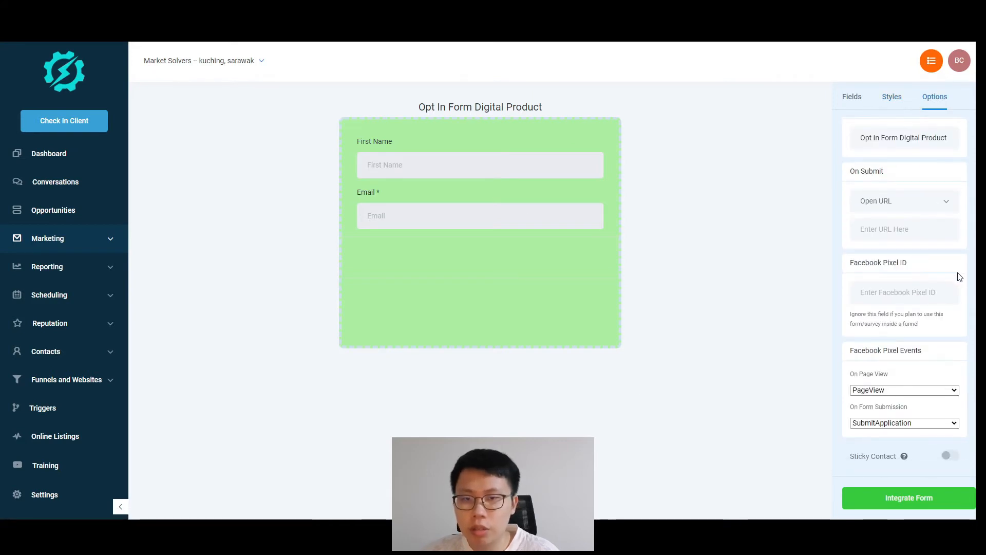
Step: Compare the form's Embed and Link integration options, then save and exit the form
left_click(852, 98)
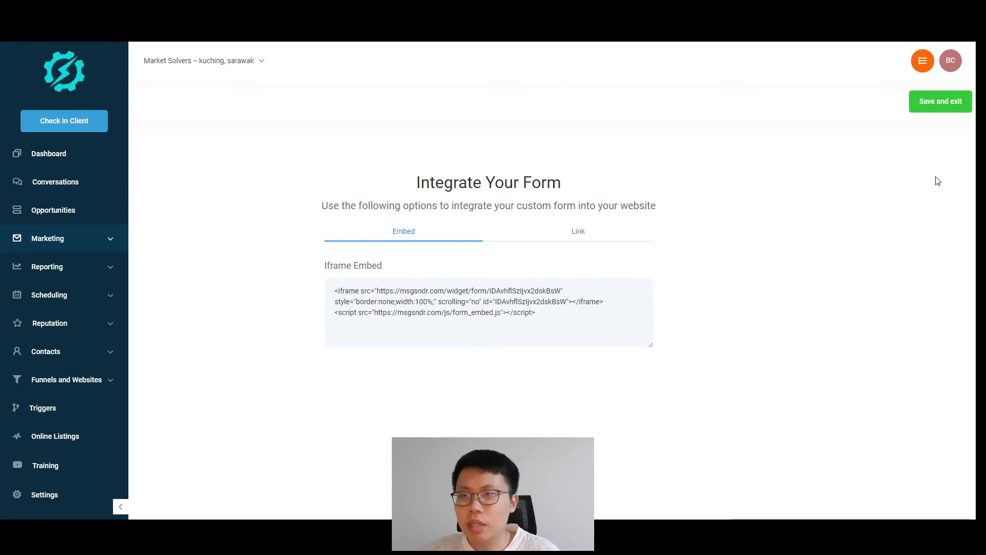
left_click(567, 242)
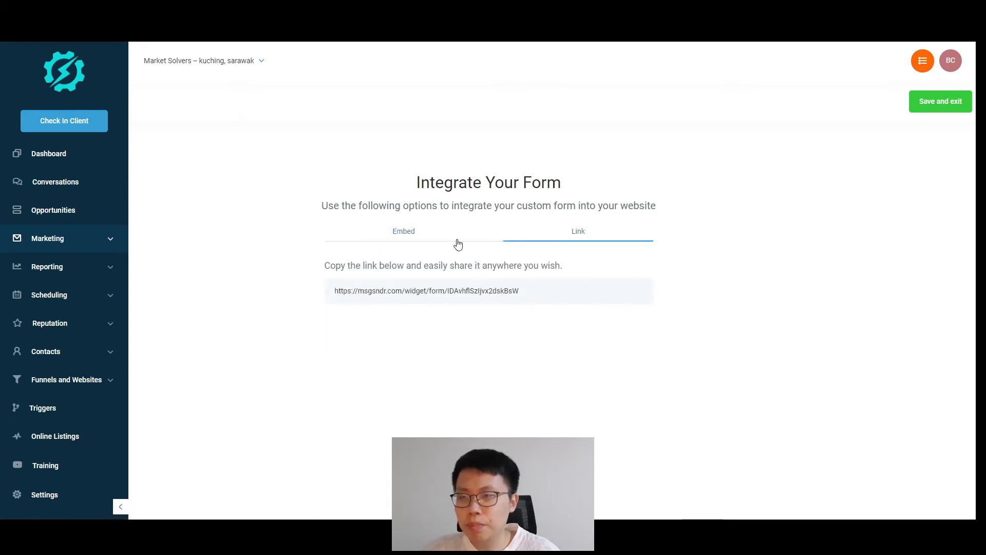
left_click(426, 242)
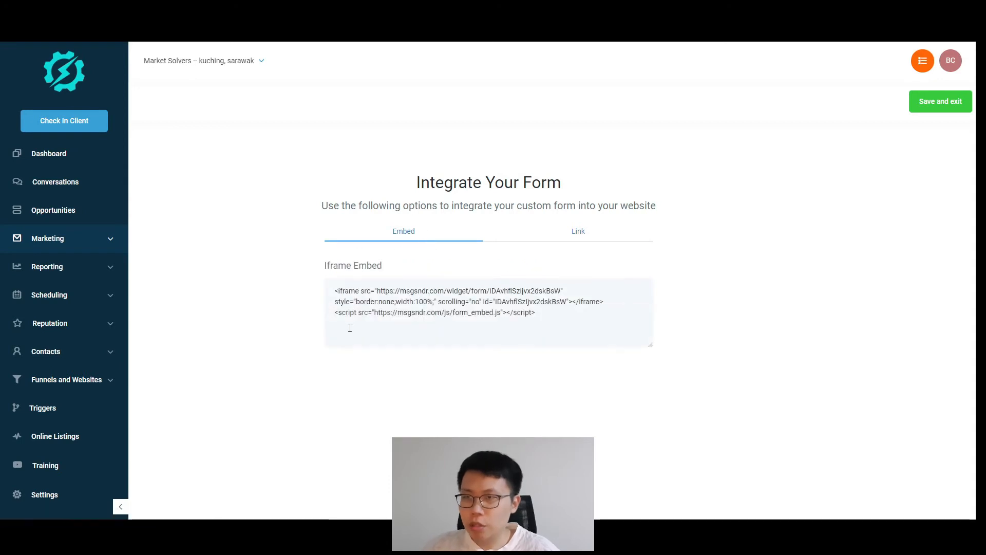
left_click(574, 240)
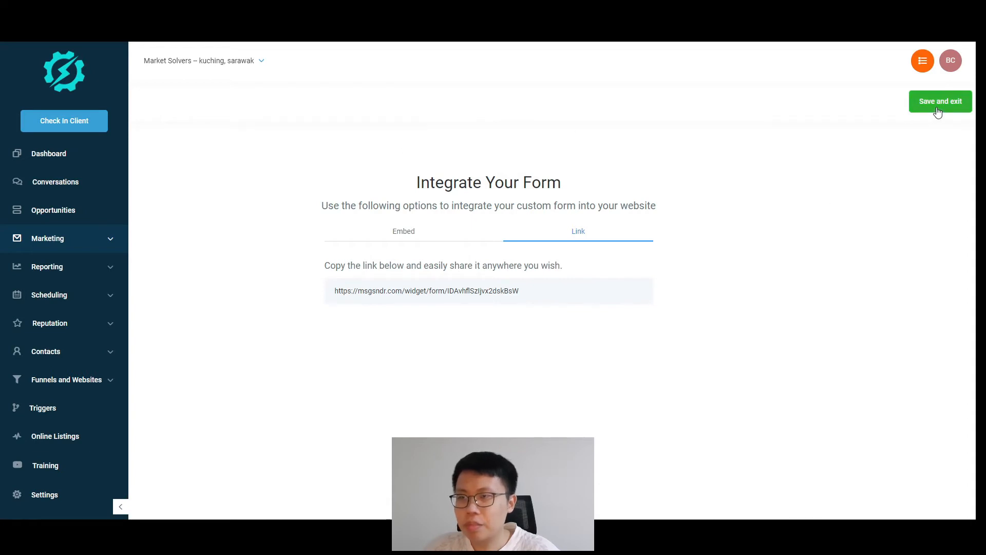
left_click(445, 241)
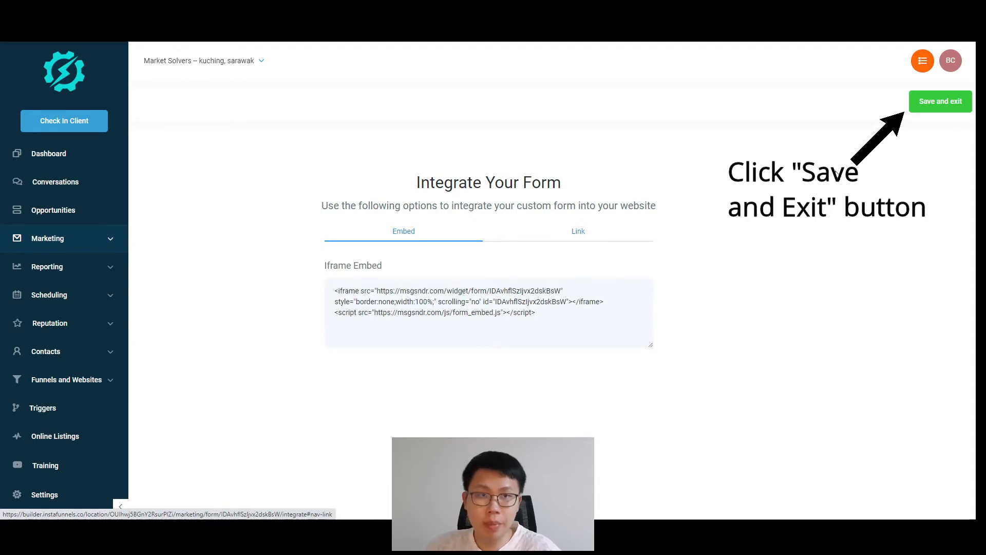
left_click(927, 101)
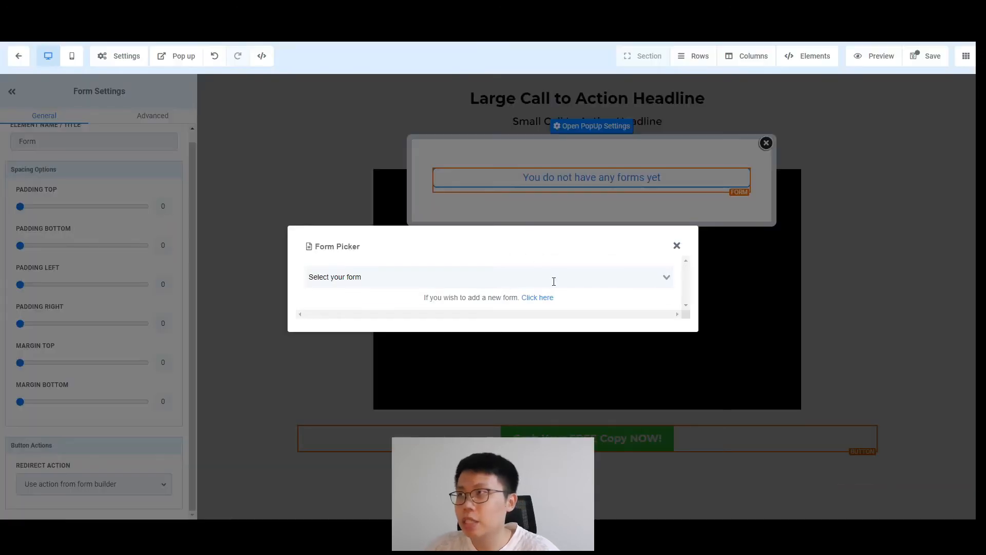
Step: Choose Opt In Form Digital Product as the form shown in the popup
left_click(553, 281)
scroll(575, 290, "down", 2)
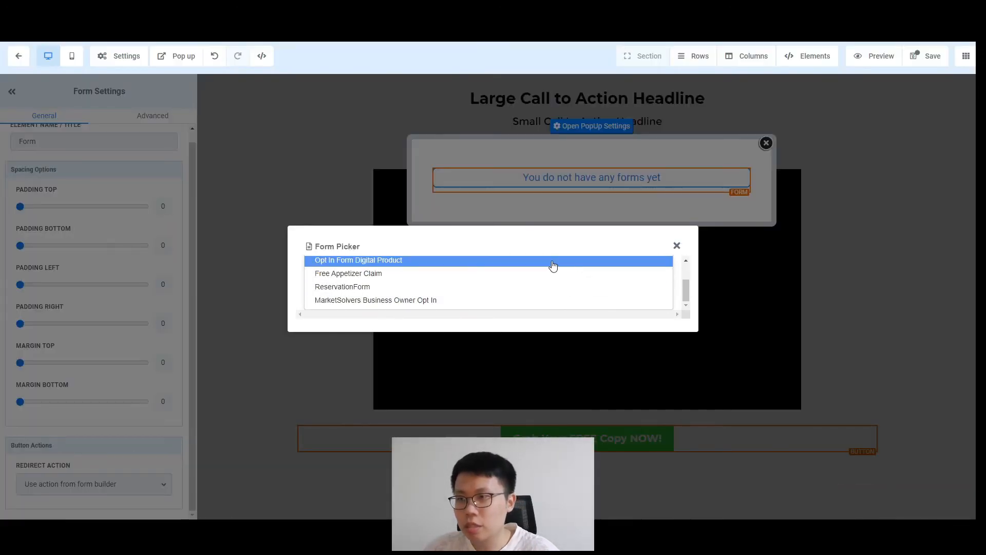
left_click(553, 262)
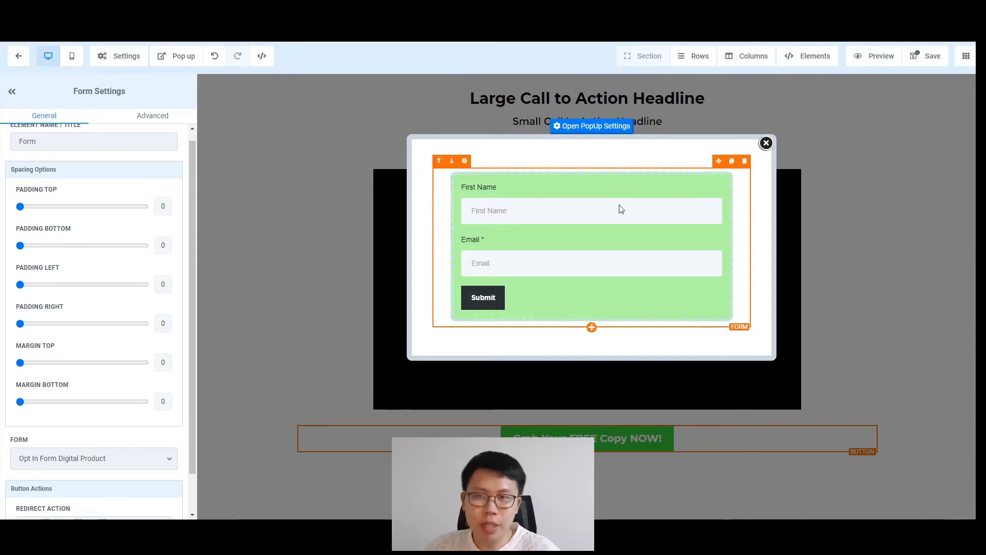
left_click(592, 327)
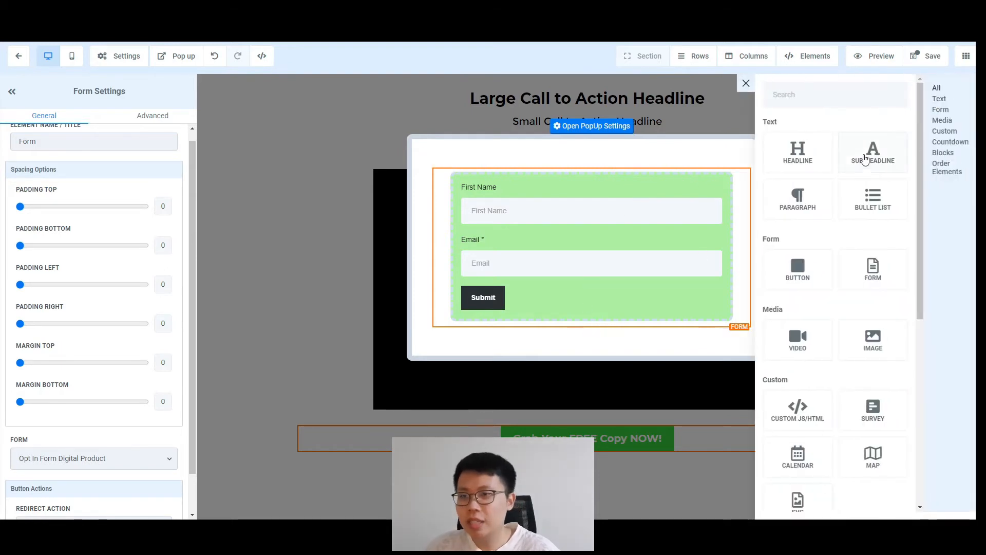
Step: Add a headline to the popup and move it above the form
left_click(813, 164)
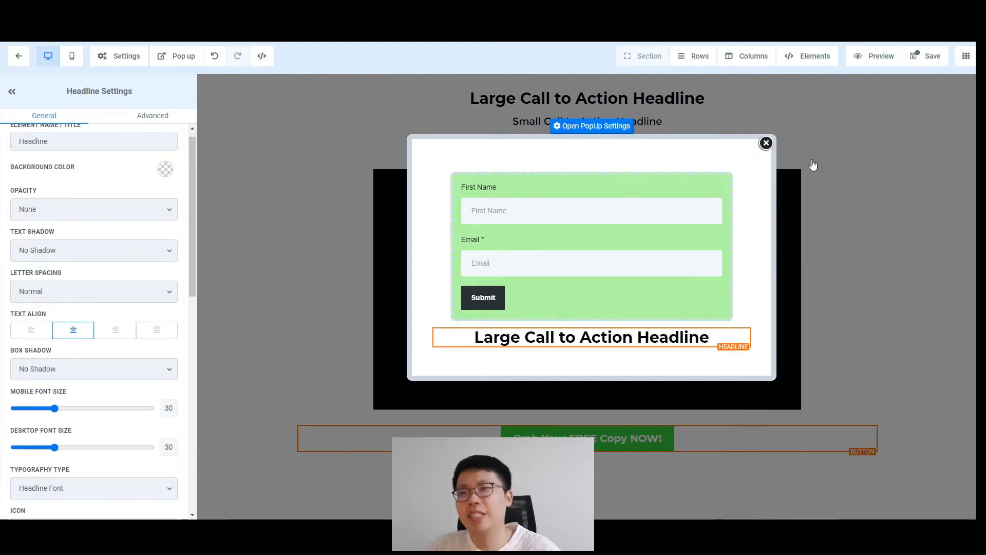
mouse_move(699, 343)
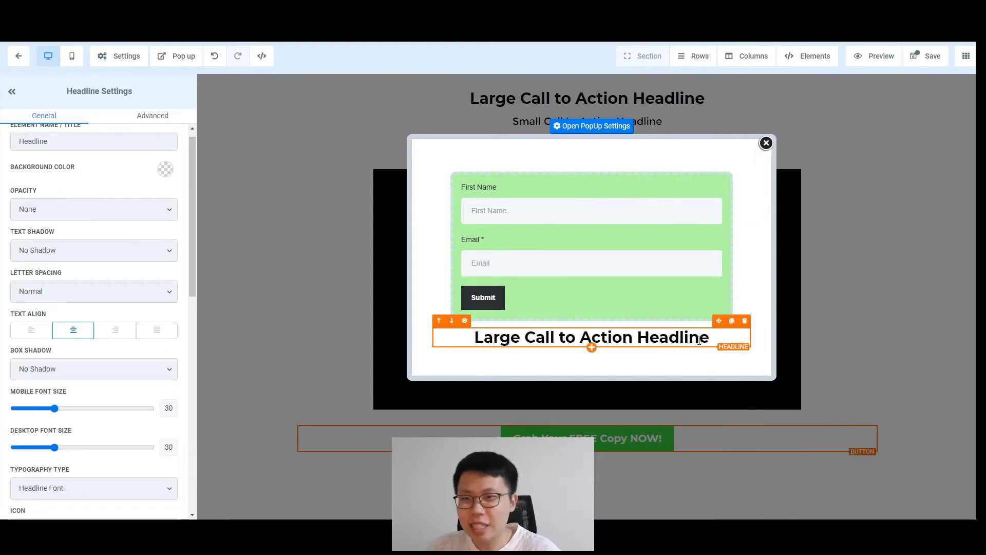
left_click(445, 342)
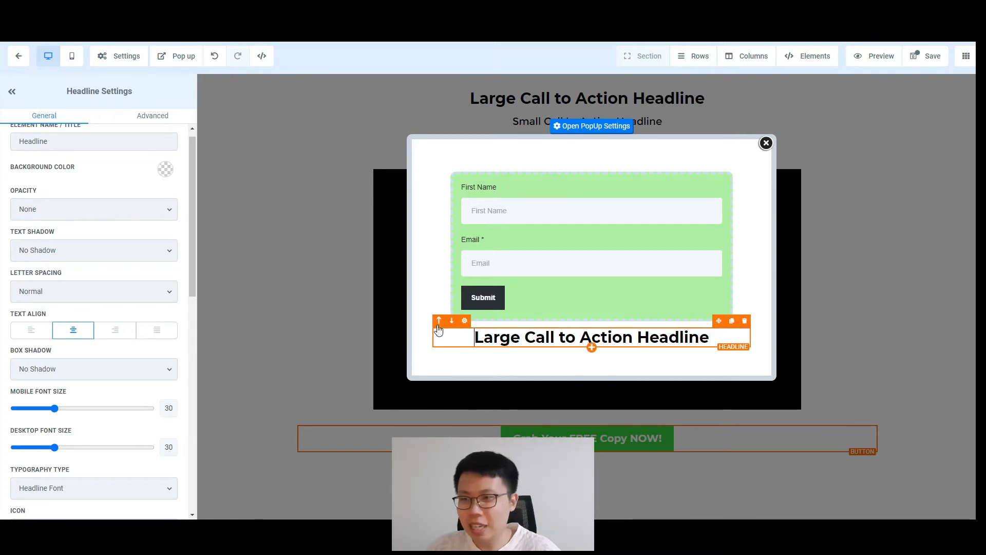
left_click(438, 322)
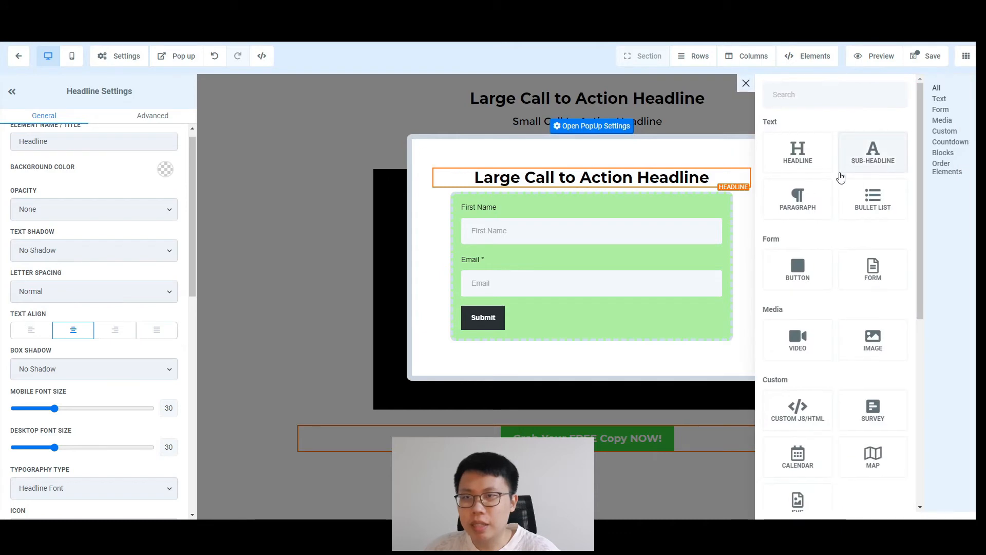
Step: Add a sub-headline and change the headline to 'Tell Me Where To Send This To You'
left_click(856, 165)
left_click(627, 177)
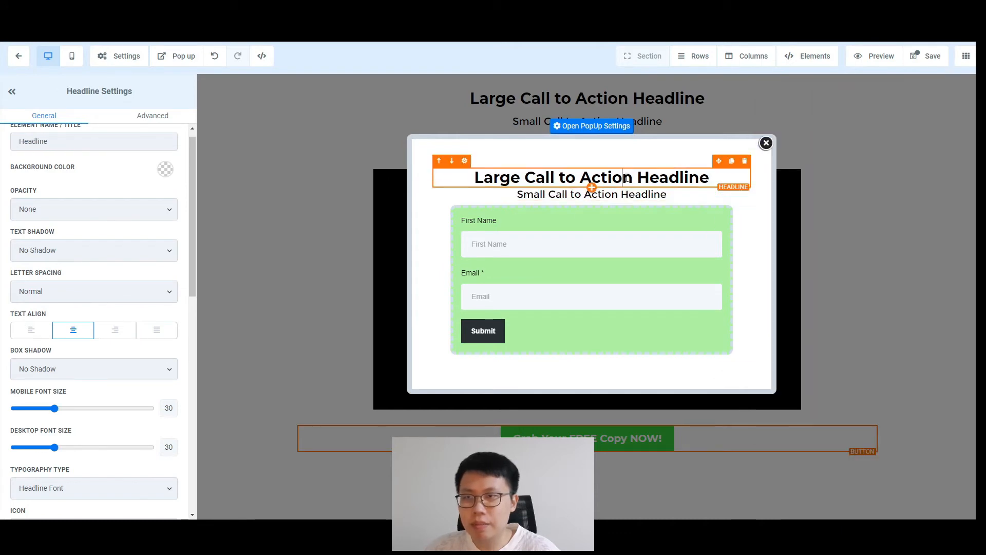
left_click(516, 183)
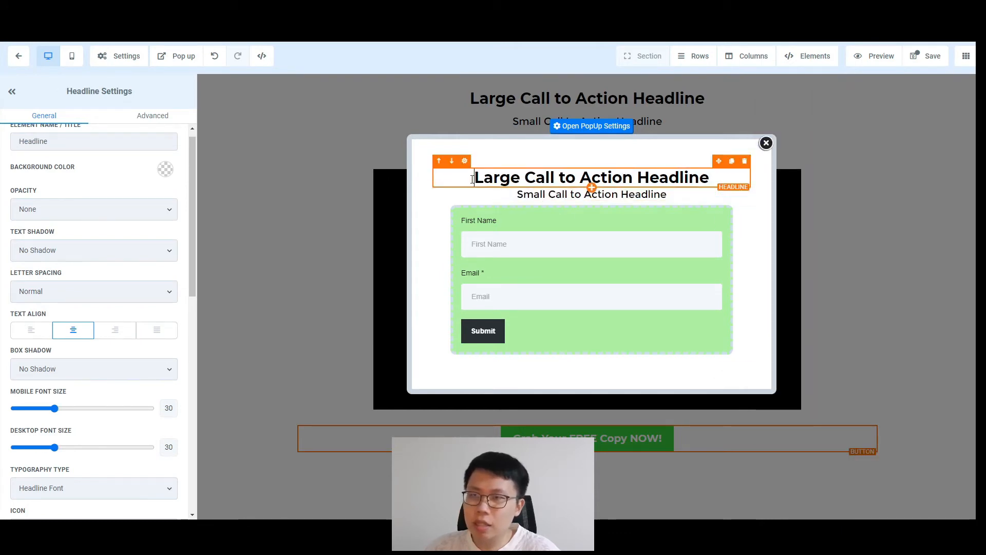
left_click_drag(473, 177, 715, 178)
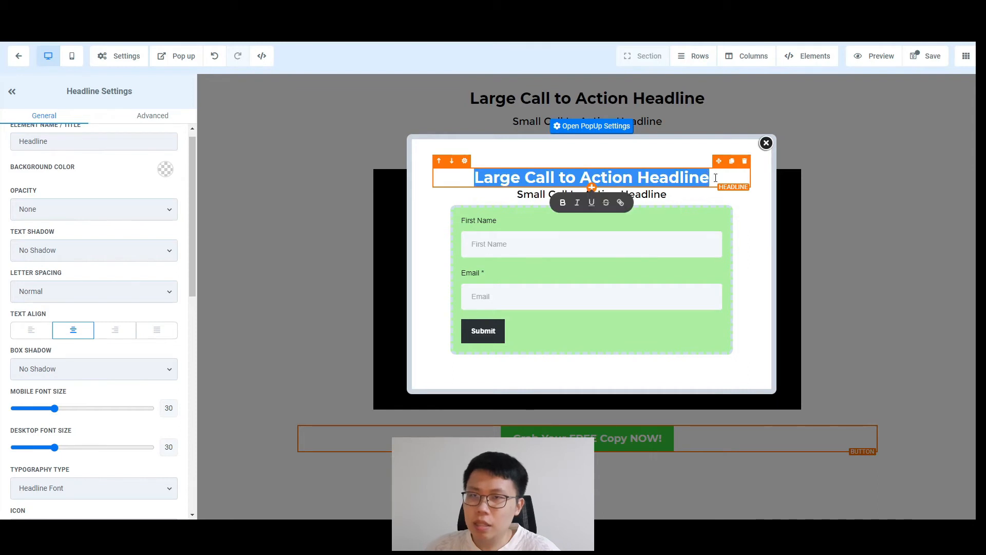
type("Tell Me Wh")
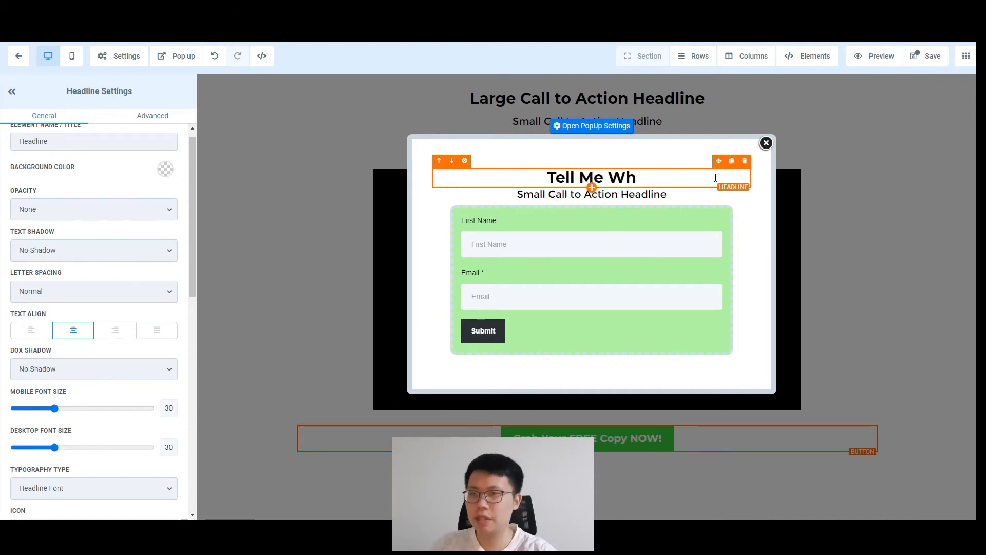
type("ere To Se")
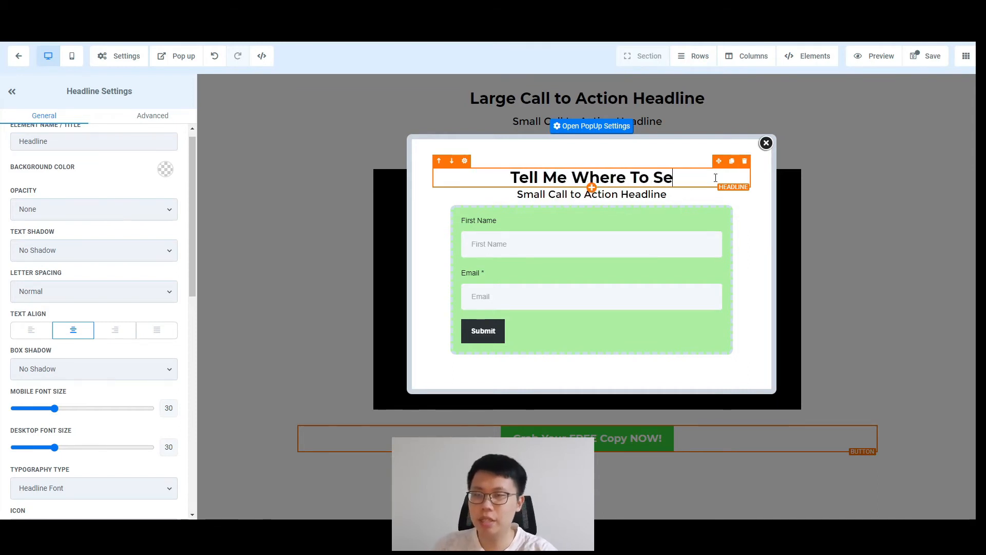
type("nd T")
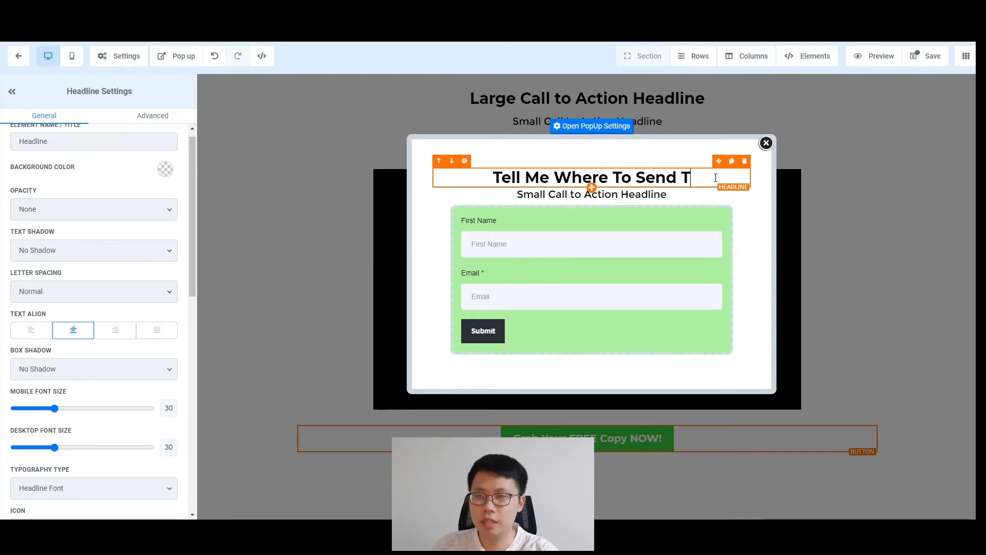
type("his To You")
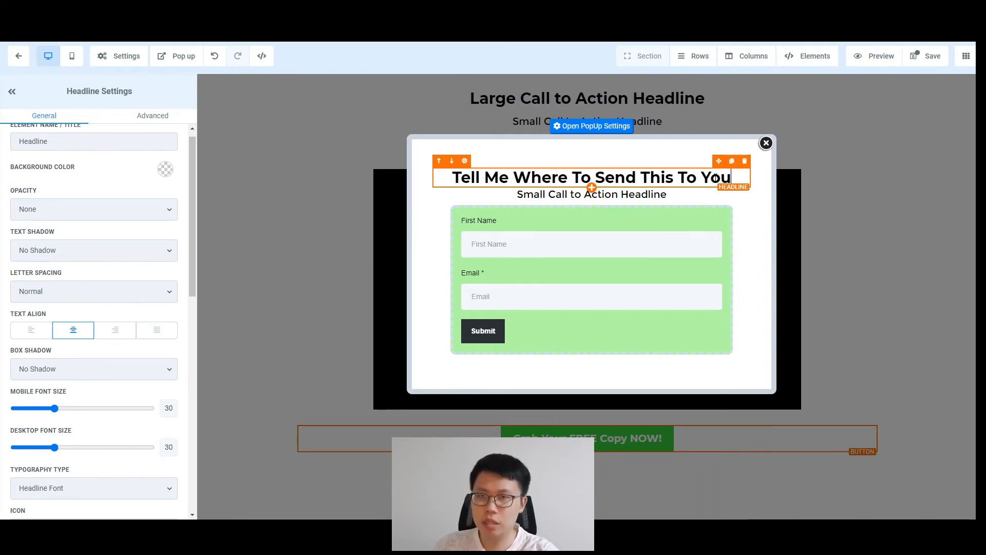
Step: Rewrite the subheading as 'Fill in the form below so you can received this properly.'
left_click(698, 195)
key("ctrl+a")
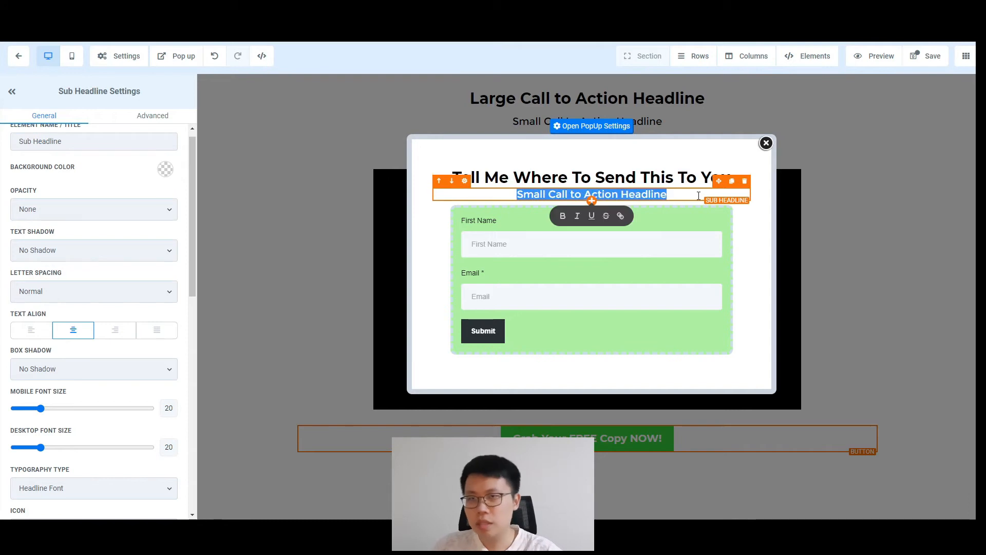
type("Fill in the form below")
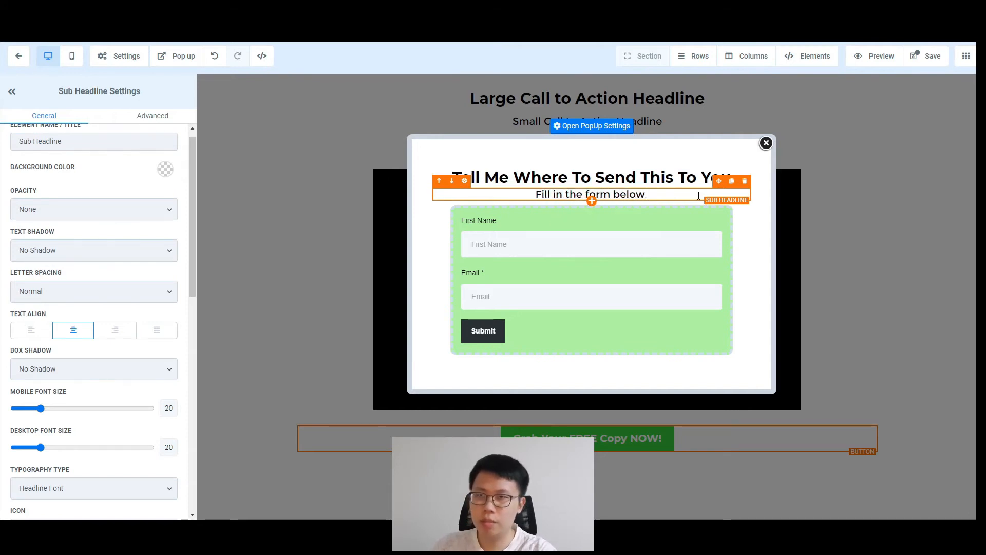
type(" so you c")
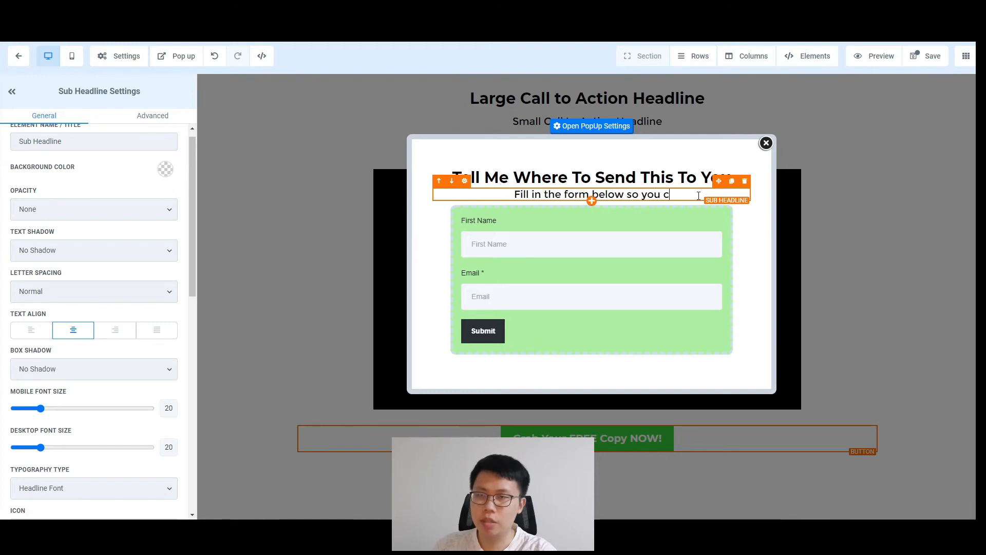
type("an received")
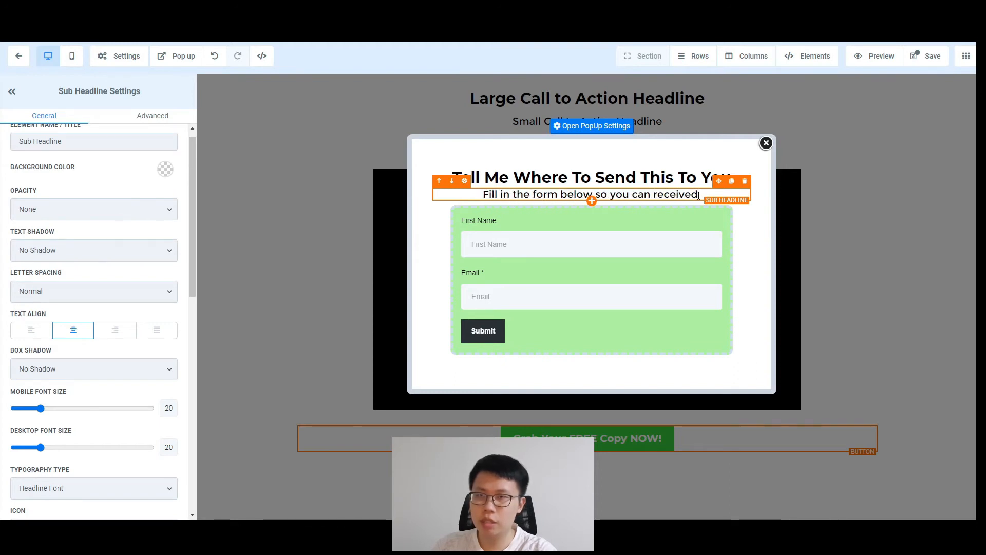
type(" this properly.")
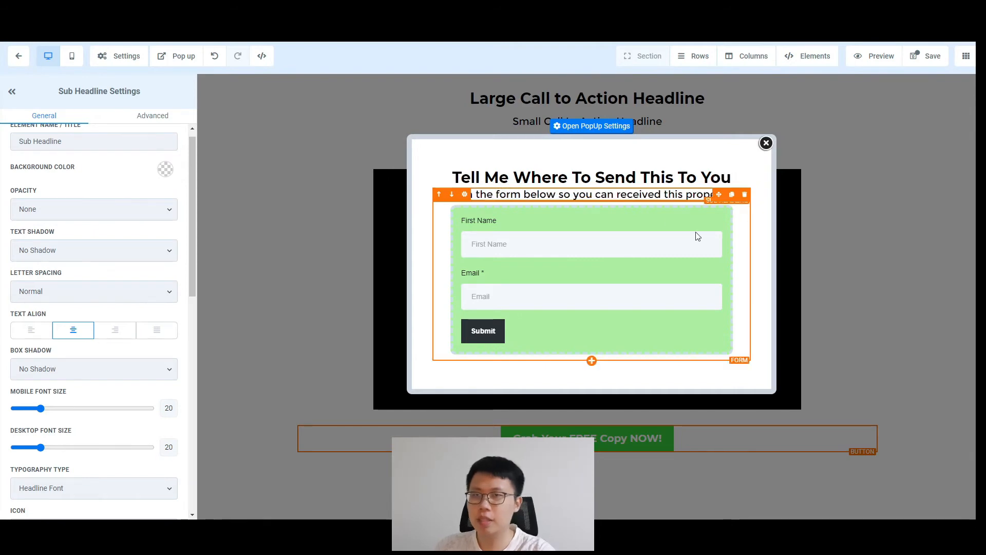
left_click(698, 252)
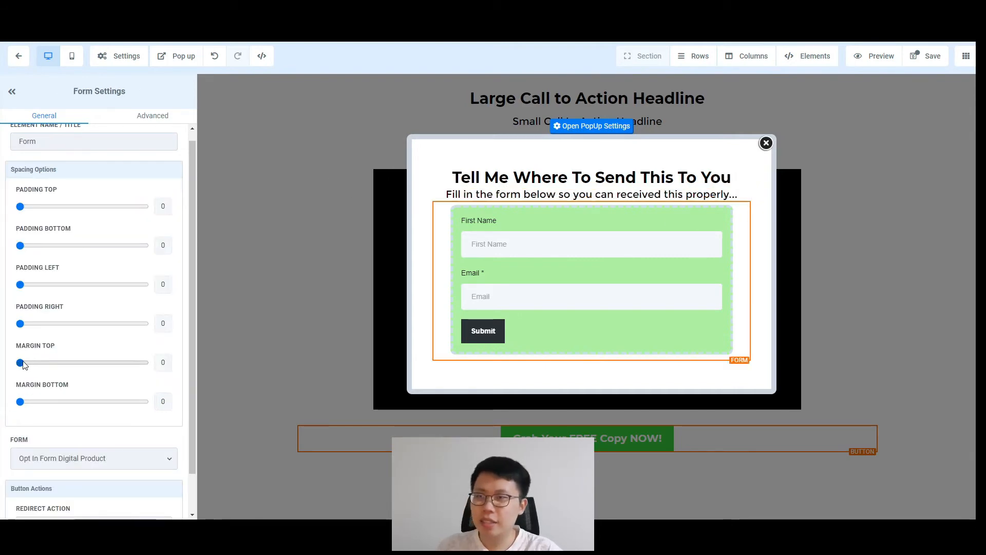
Step: Give the popup form a 20 px top margin and close the popup
left_click_drag(23, 364, 47, 364)
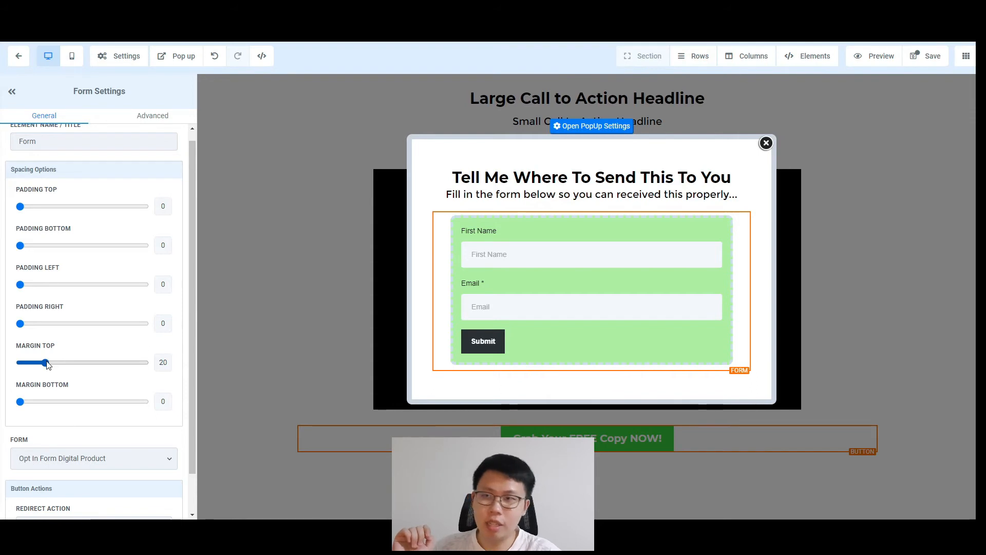
left_click(766, 143)
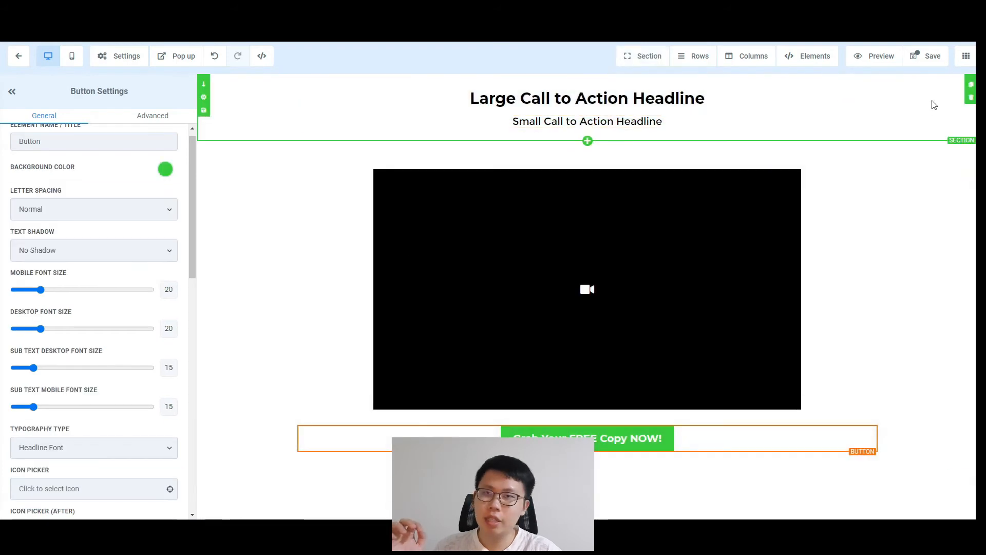
Step: Save the page and preview it, confirming the green button opens the opt-in popup
left_click(927, 56)
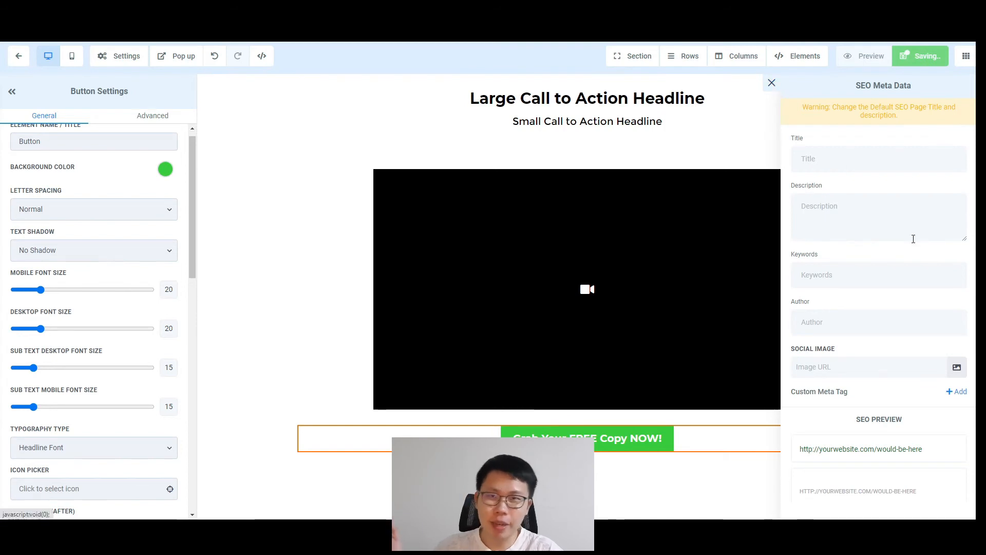
left_click(771, 82)
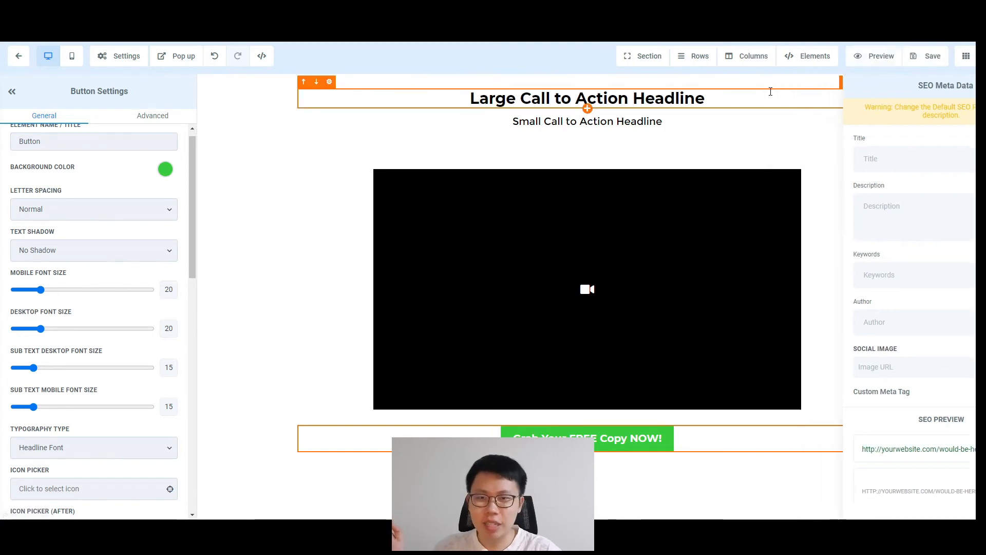
left_click(891, 60)
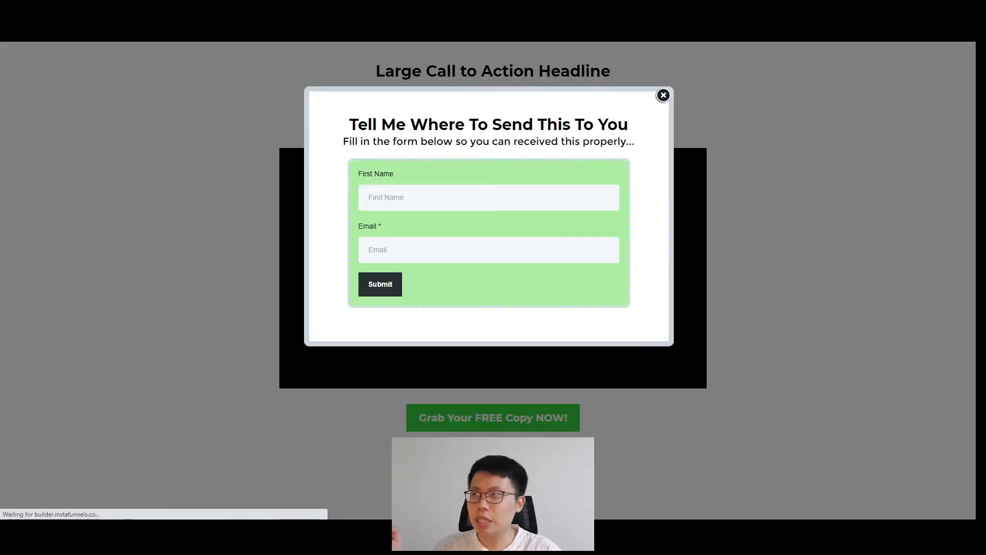
left_click(663, 95)
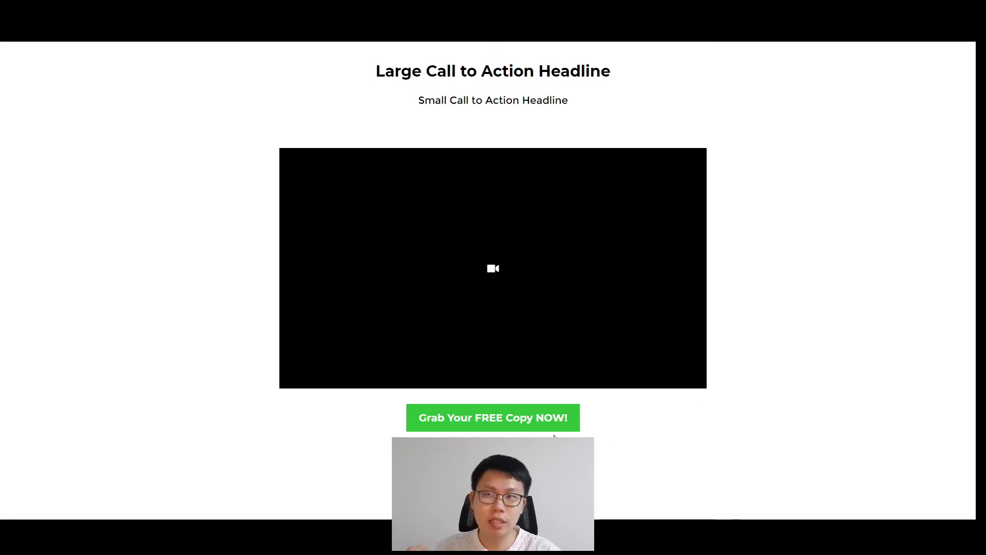
left_click(524, 421)
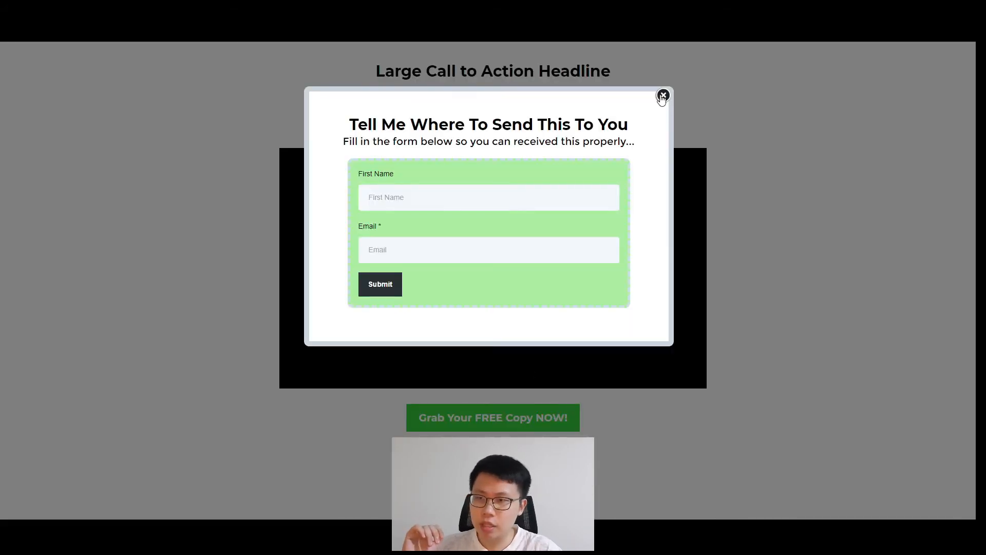
left_click(683, 128)
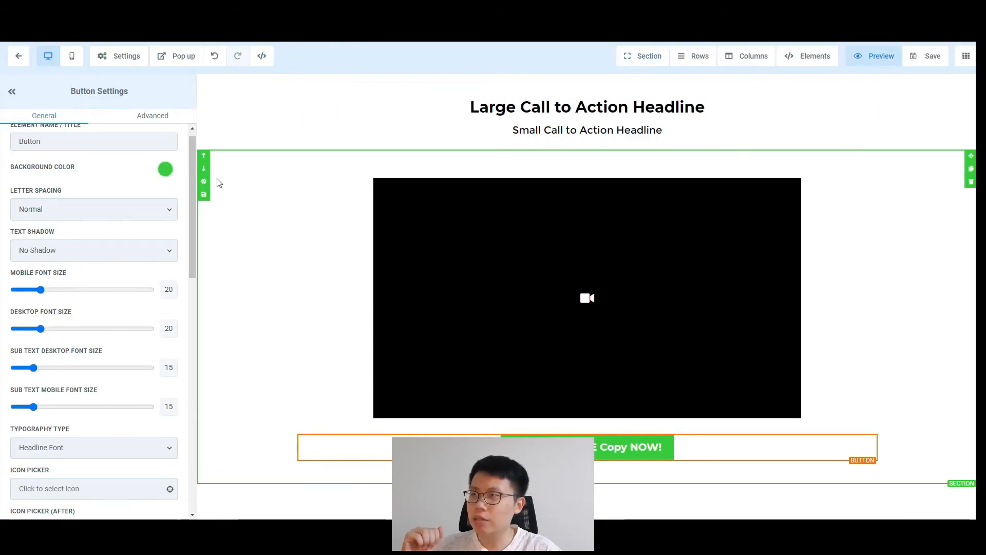
Step: Preview the page again and watch the opt-in popup appear without a button press
scroll(113, 316, "down", 3)
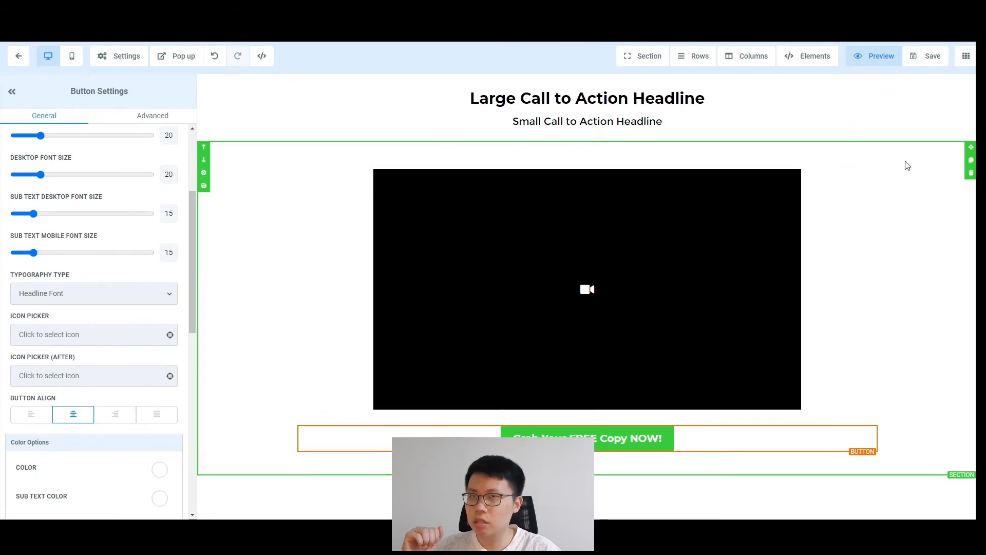
left_click(868, 58)
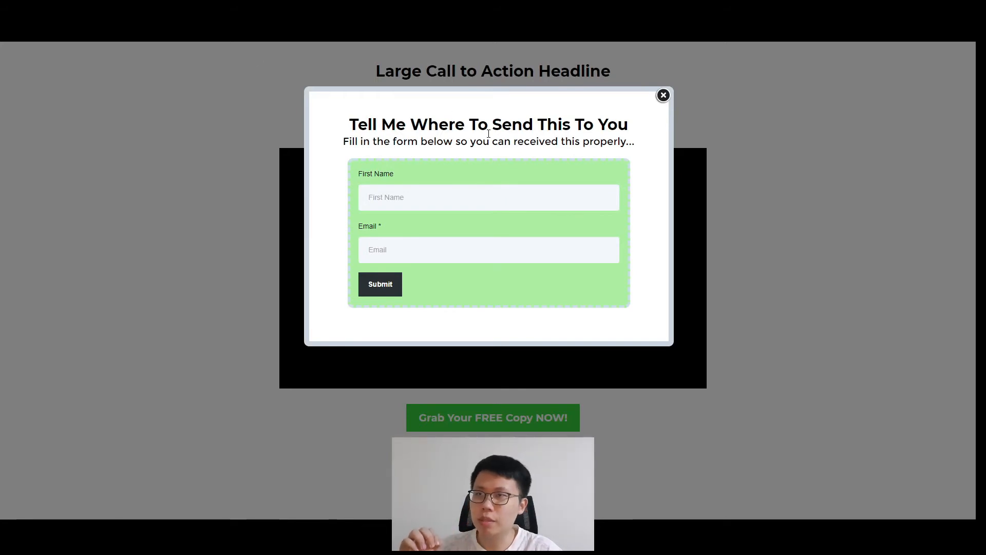
Step: Turn off Show Popup On Exit in the popup settings, save the page, and close the popup
left_click(663, 96)
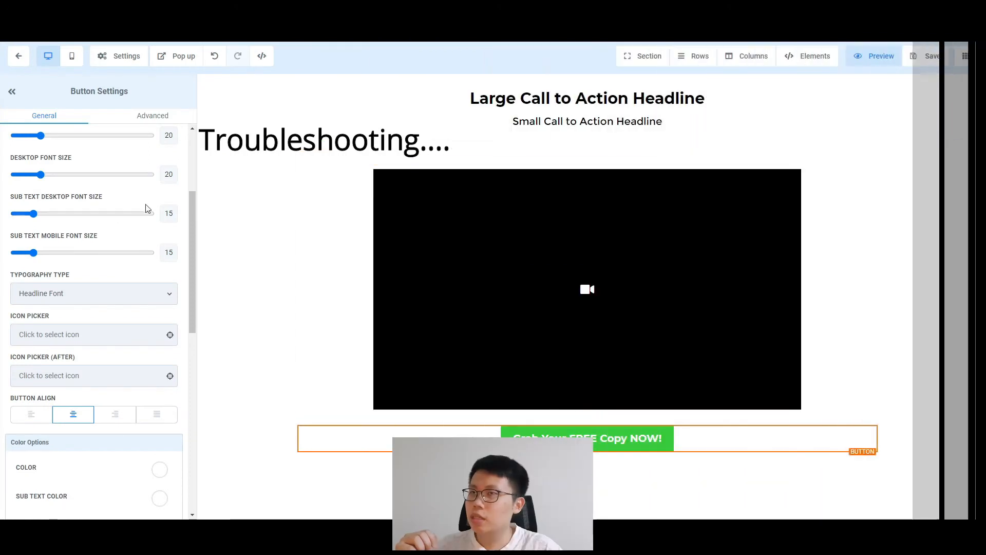
scroll(169, 380, "down", 5)
scroll(171, 379, "up", 10)
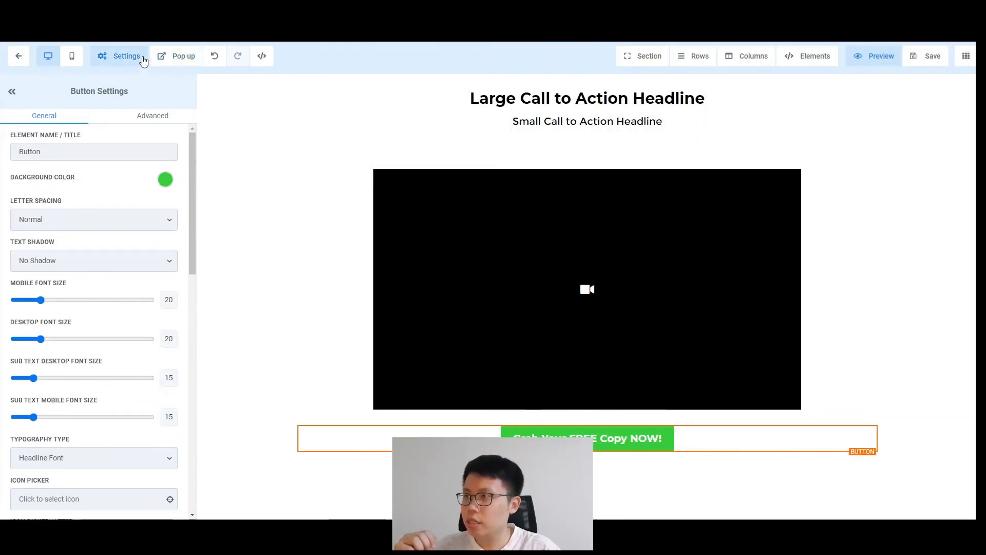
left_click(183, 56)
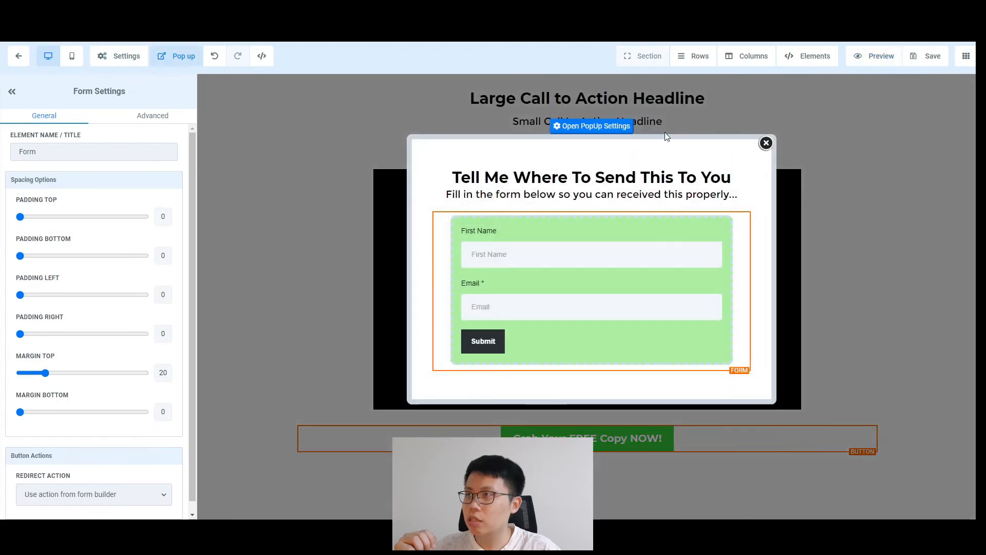
left_click(598, 127)
scroll(149, 296, "down", 2)
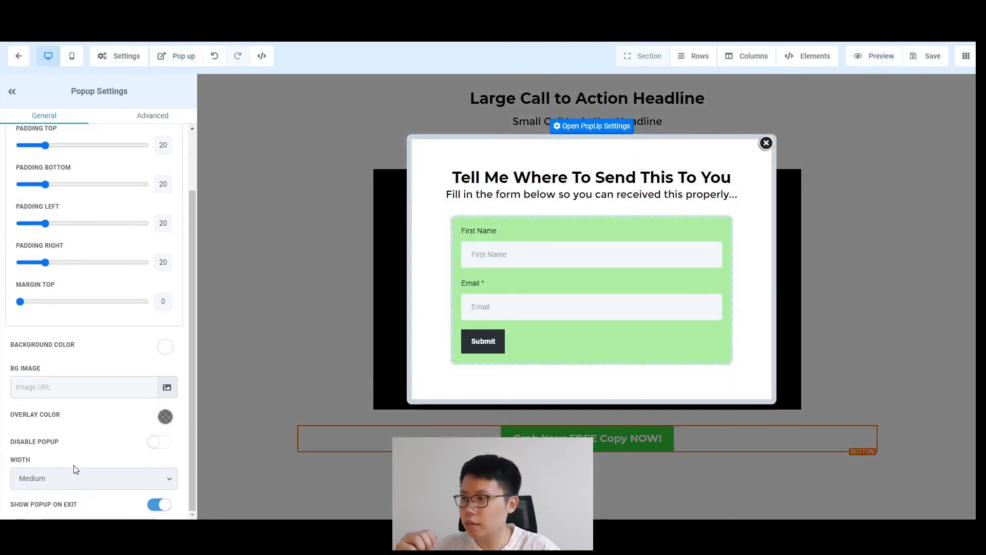
scroll(93, 462, "up", 5)
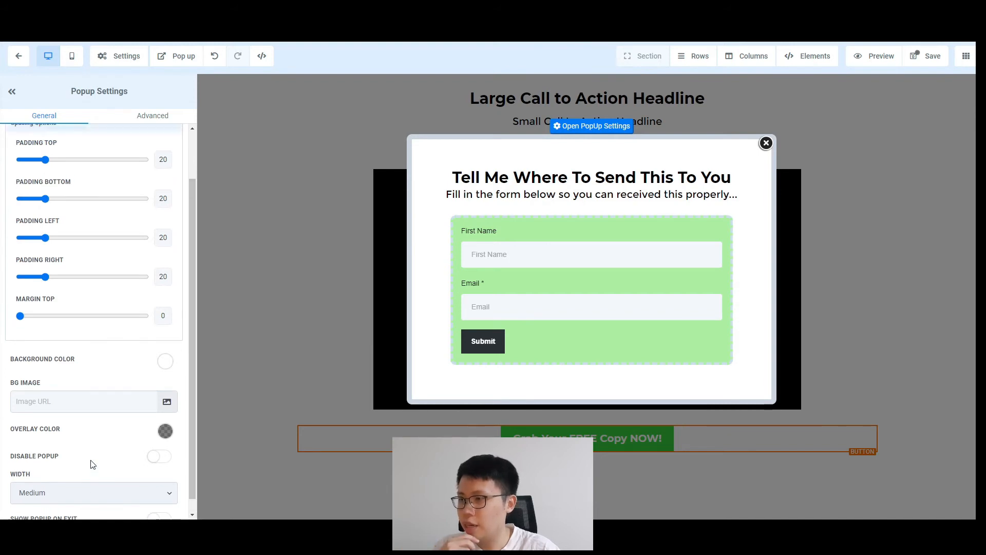
left_click(118, 117)
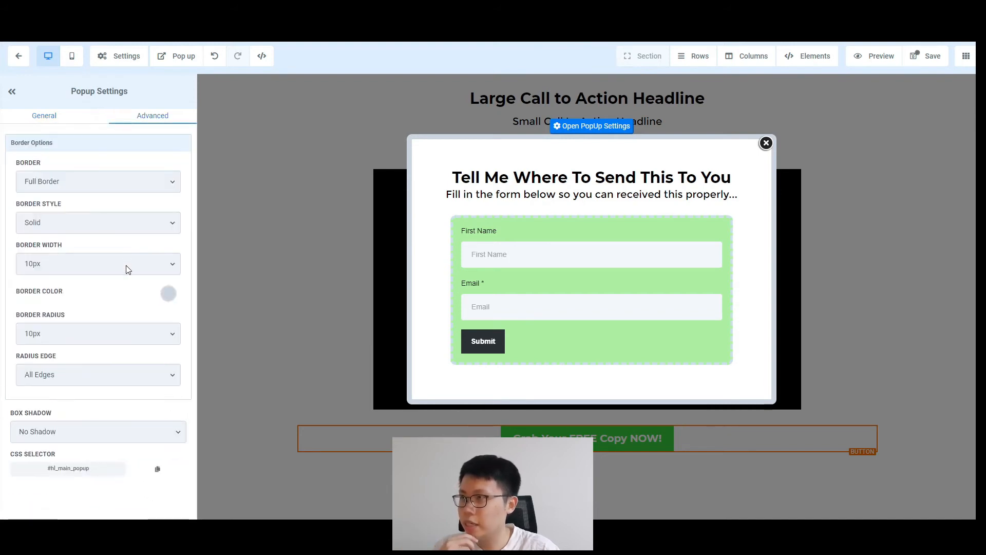
left_click(41, 116)
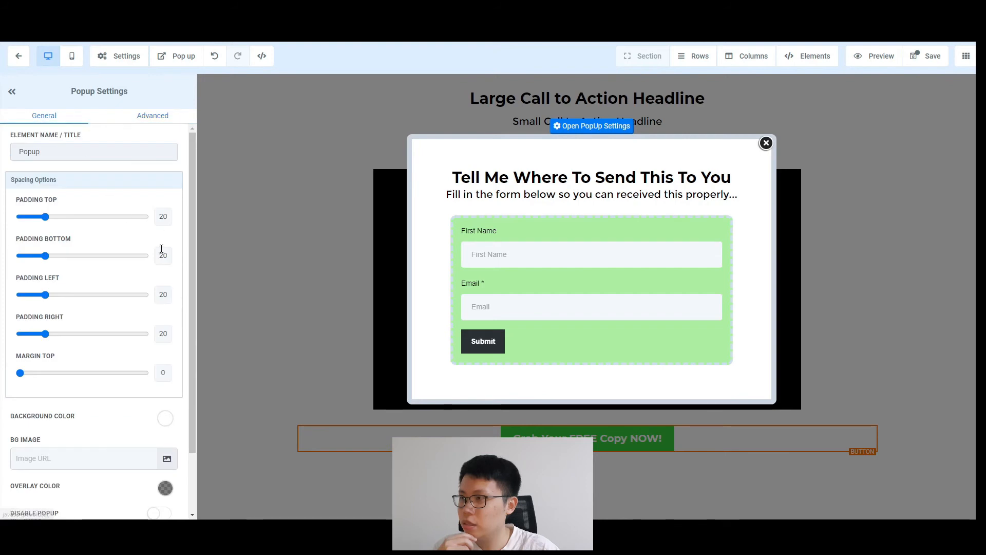
scroll(167, 288, "down", 1)
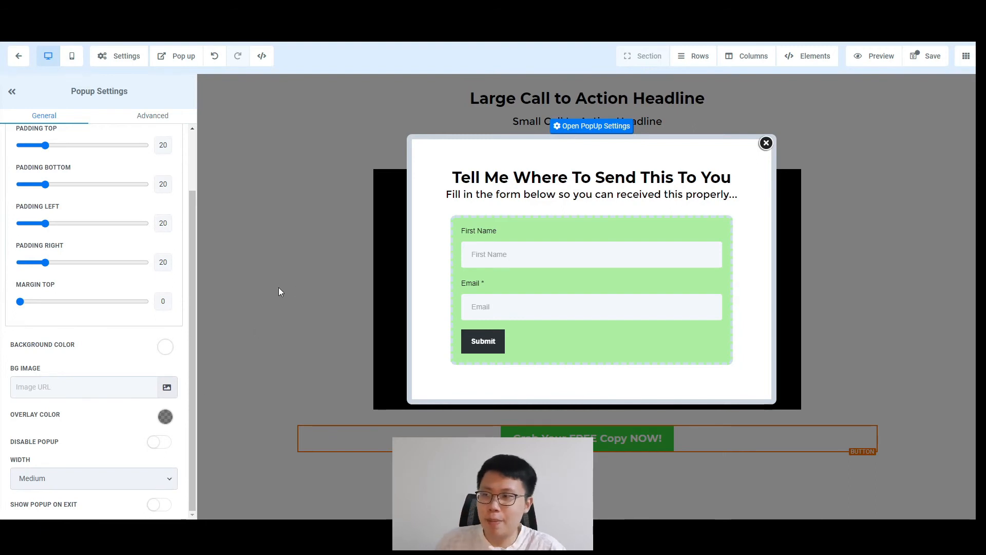
key("ctrl+s")
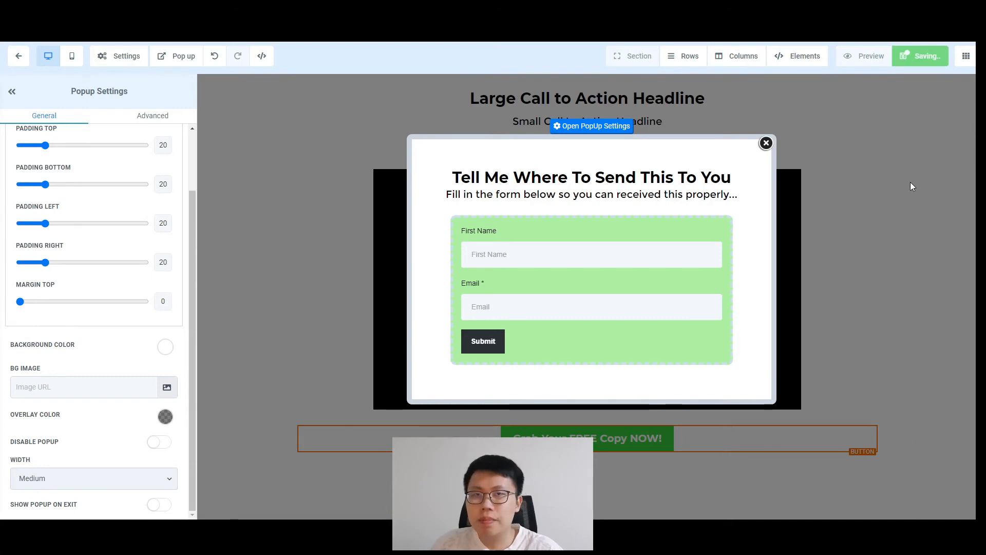
left_click(765, 143)
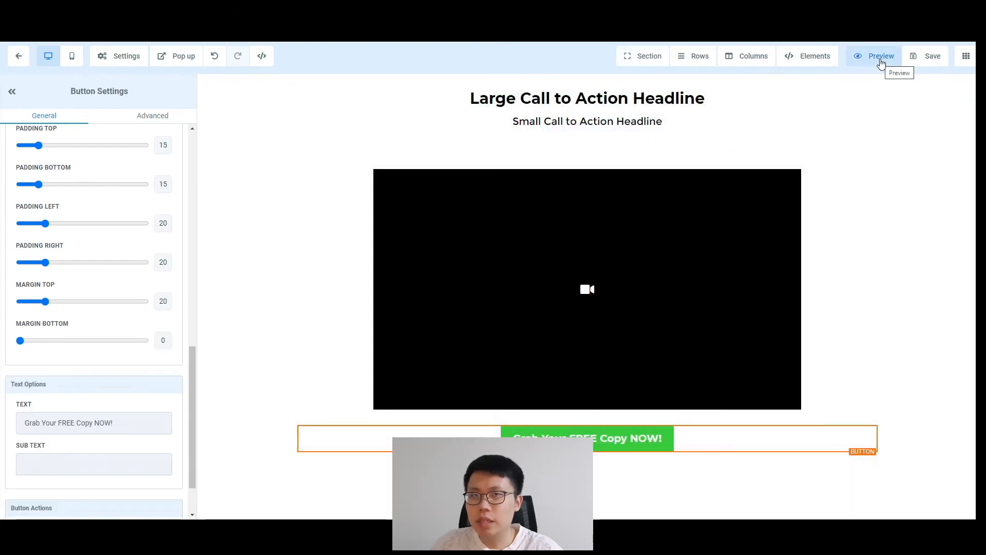
Step: In preview, submit the popup form with Email empty to see the required-field warning
left_click(880, 59)
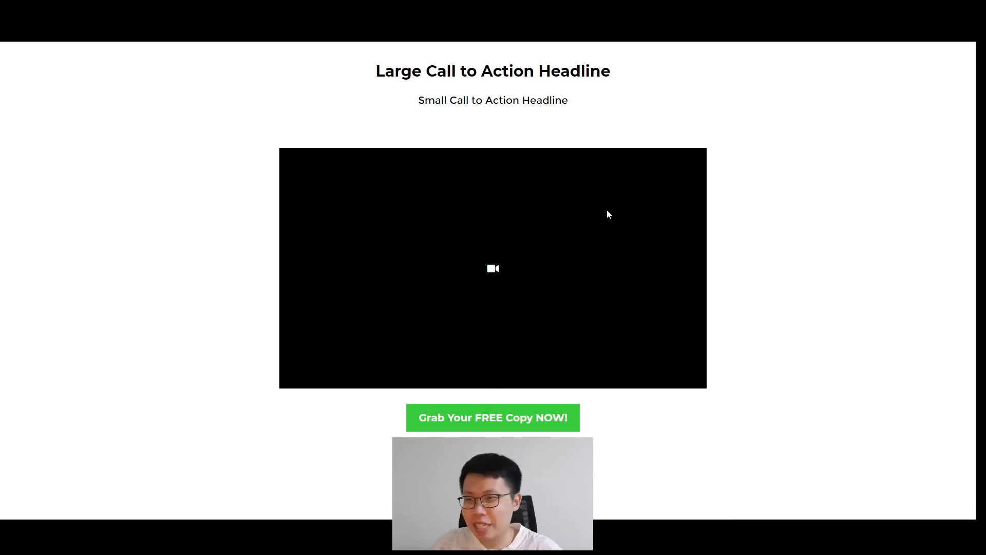
left_click(488, 424)
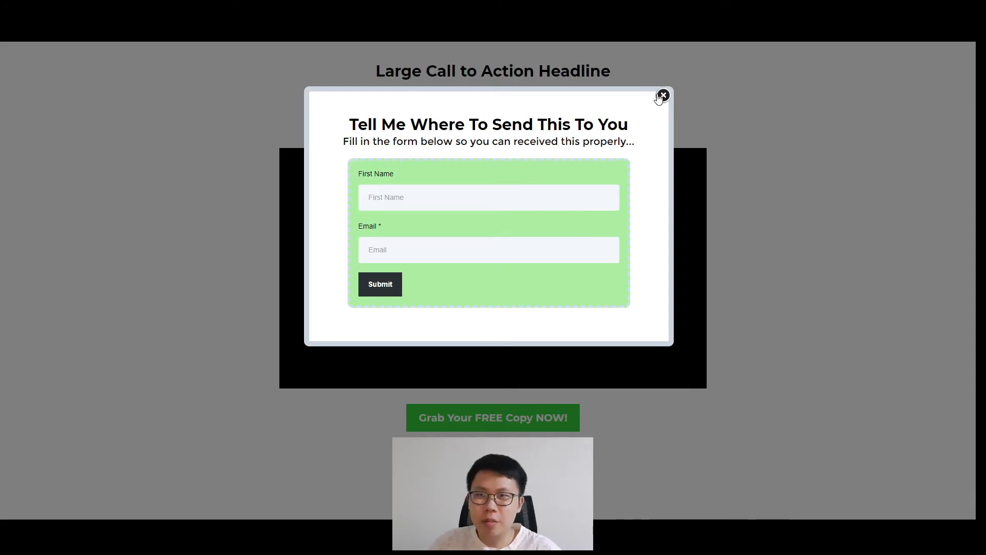
left_click(382, 190)
left_click(515, 269)
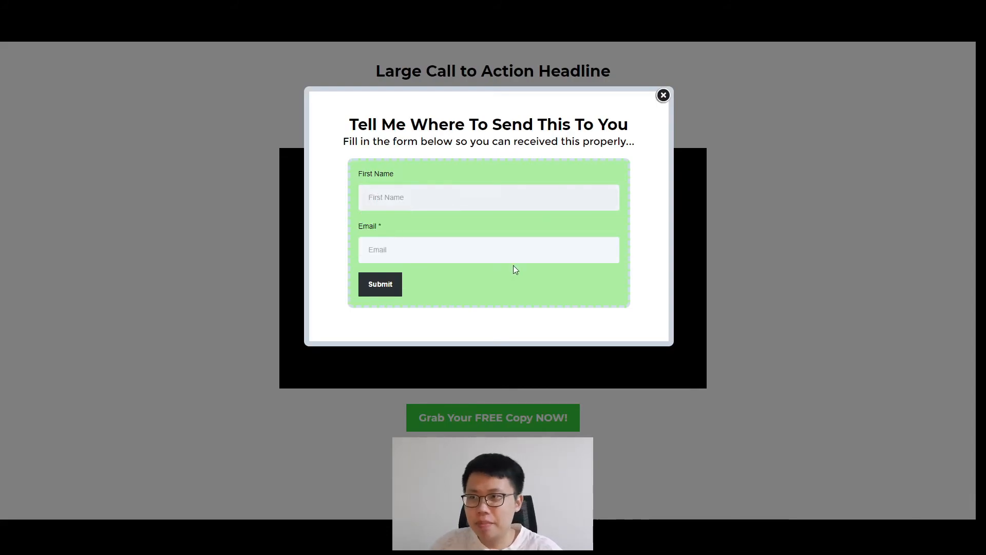
left_click(508, 252)
left_click(523, 280)
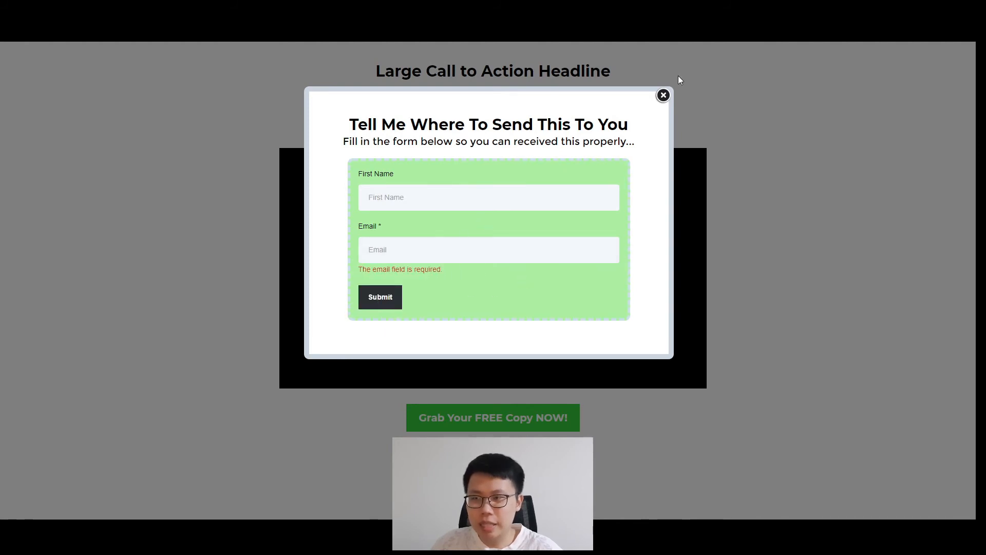
left_click(663, 95)
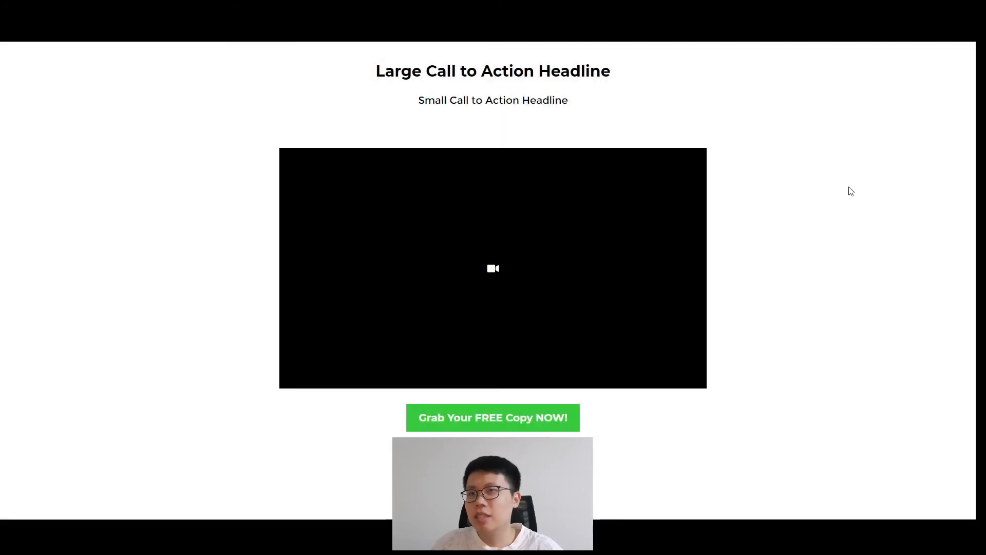
key("Escape")
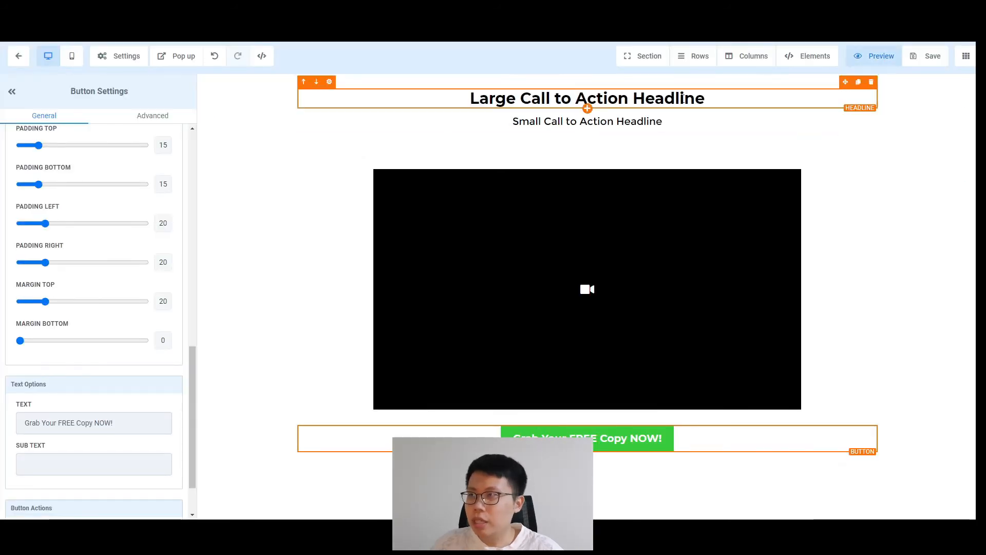
Step: Preview the opt-in page at full width, then return to the editor
left_click(874, 56)
key("Escape")
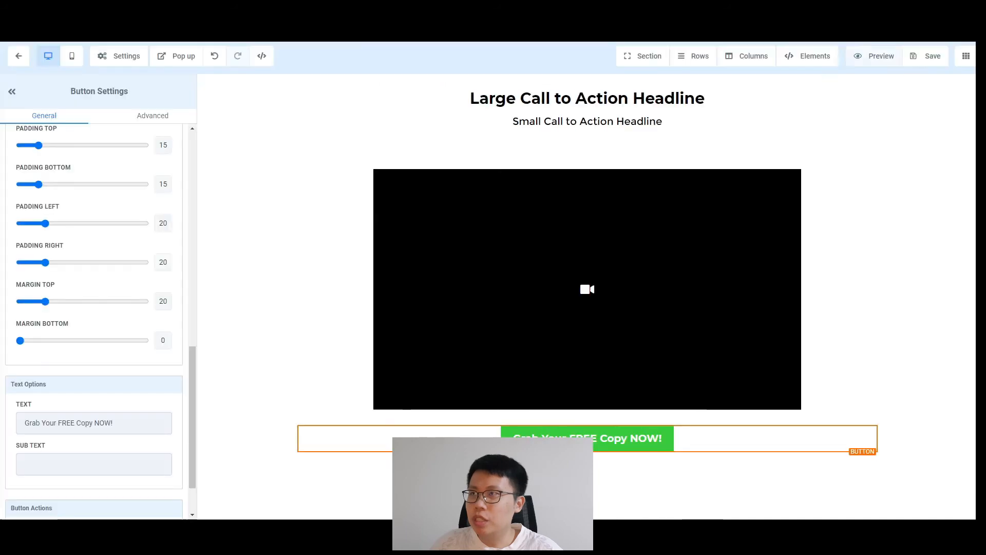
scroll(87, 282, "up", 10)
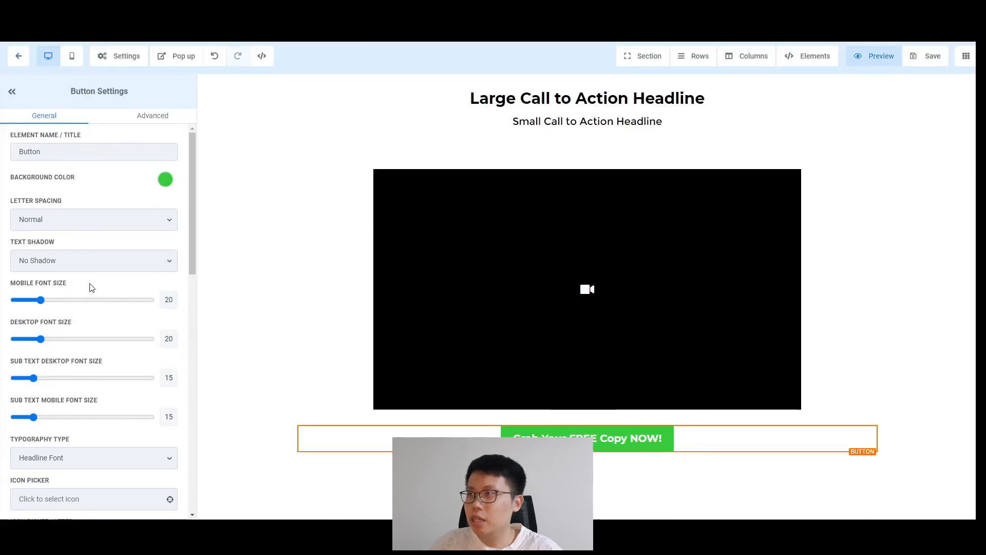
Step: Open the popup and select its opt-in form to show the form settings
left_click(177, 56)
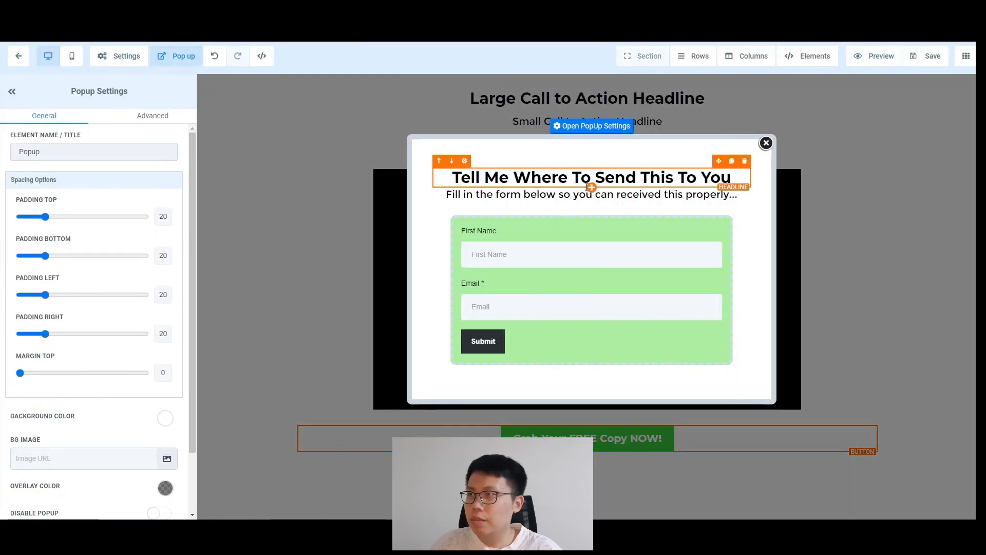
left_click(563, 233)
scroll(126, 277, "down", 2)
scroll(93, 221, "up", 3)
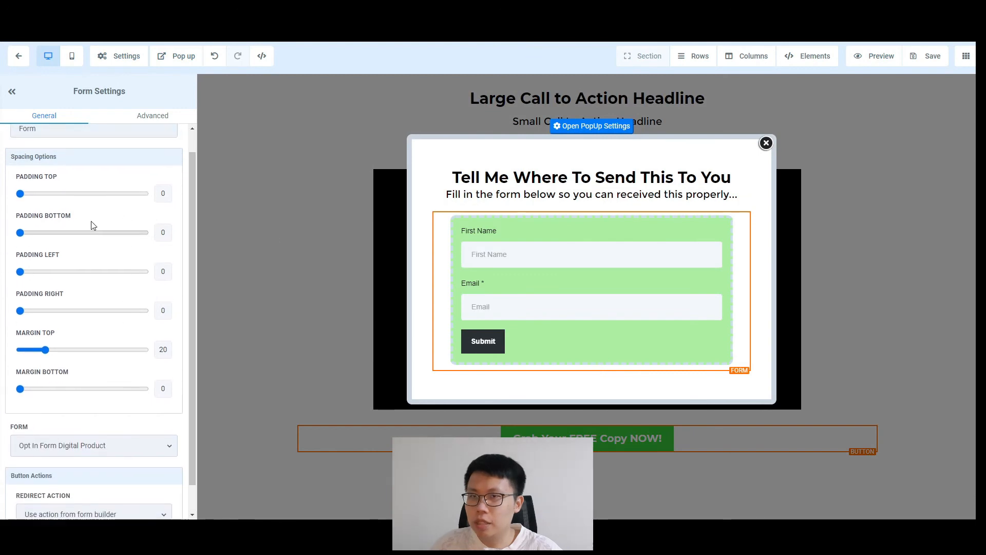
left_click(132, 117)
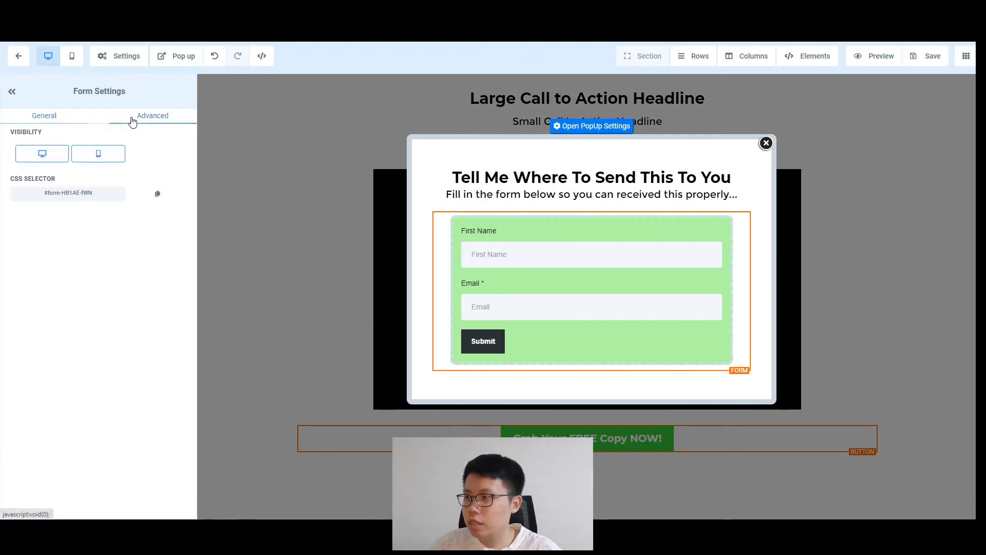
left_click(45, 122)
Step: Set the form's redirect action to 'Go to Next step', close the popup and save the page
scroll(134, 251, "down", 1)
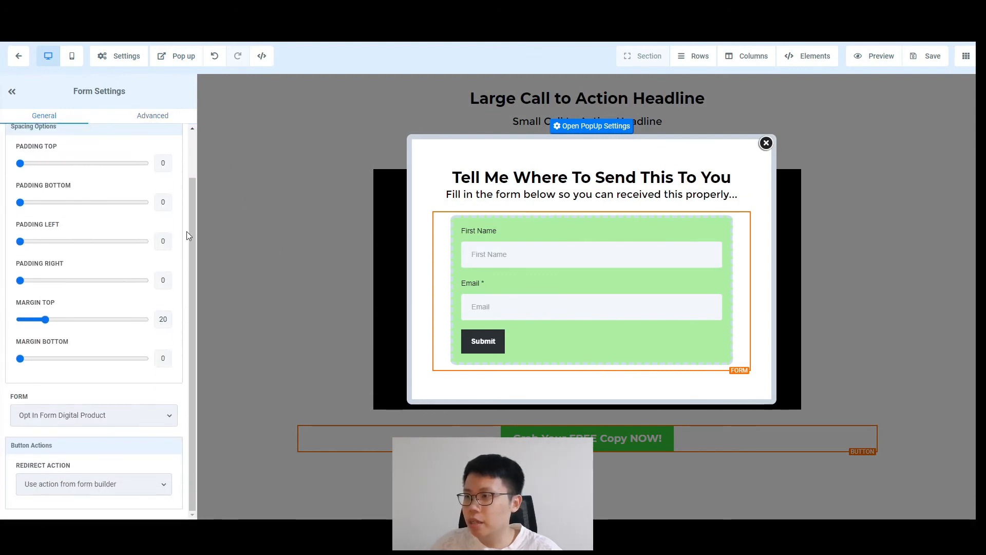
scroll(113, 360, "up", 1)
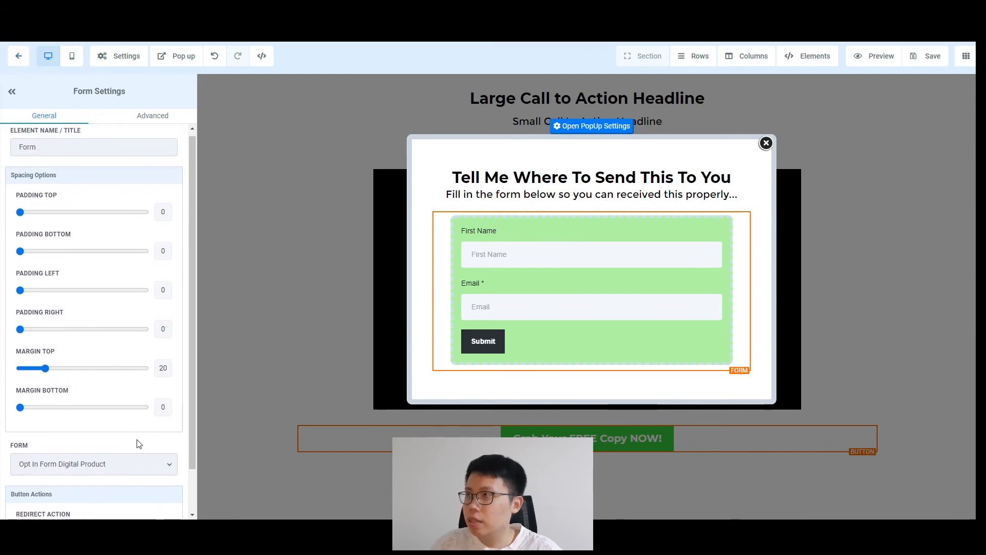
scroll(134, 462, "down", 1)
left_click(92, 488)
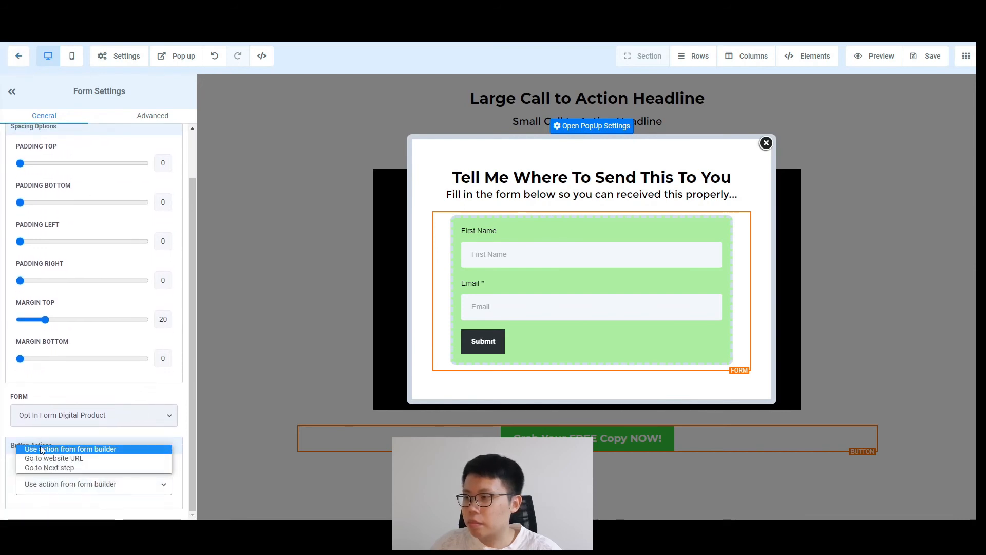
left_click(54, 467)
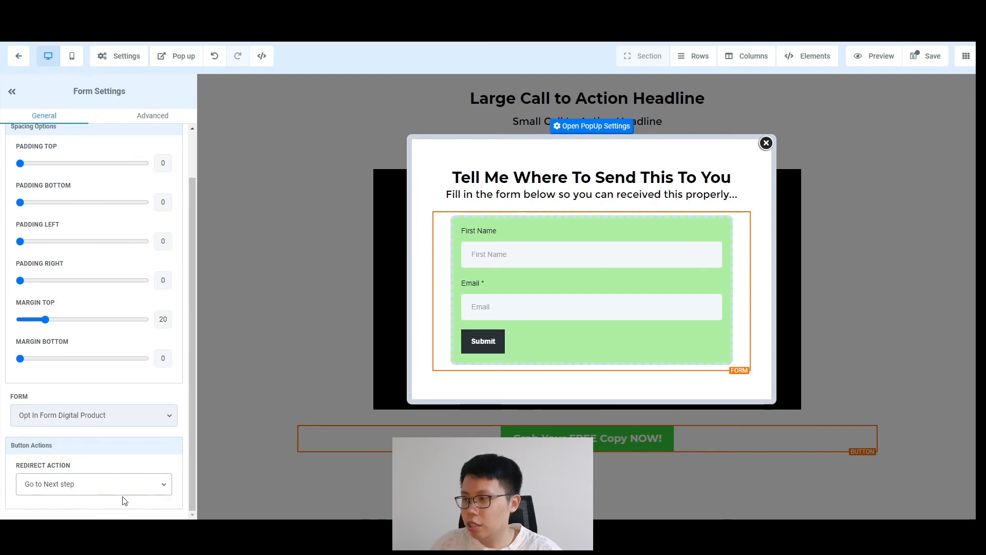
left_click(766, 142)
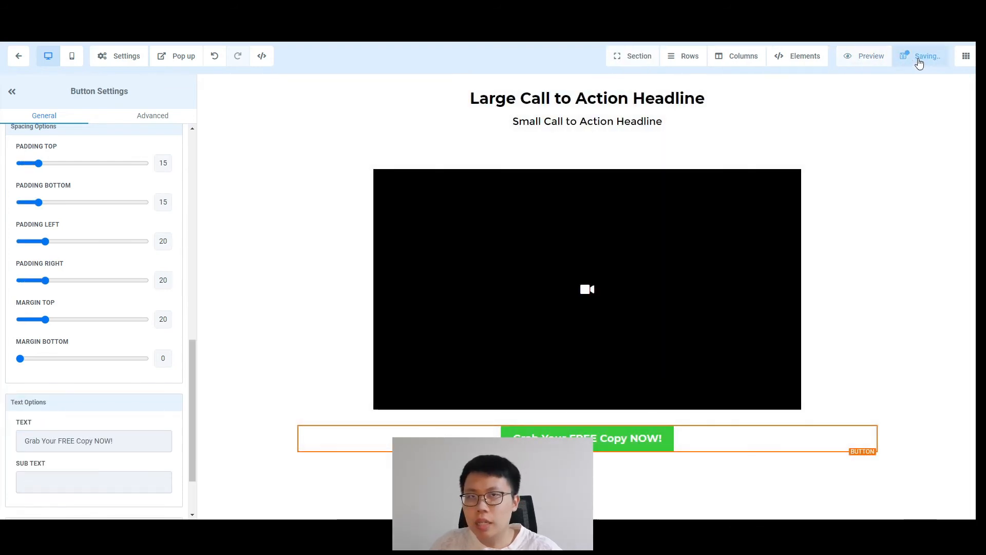
left_click(918, 62)
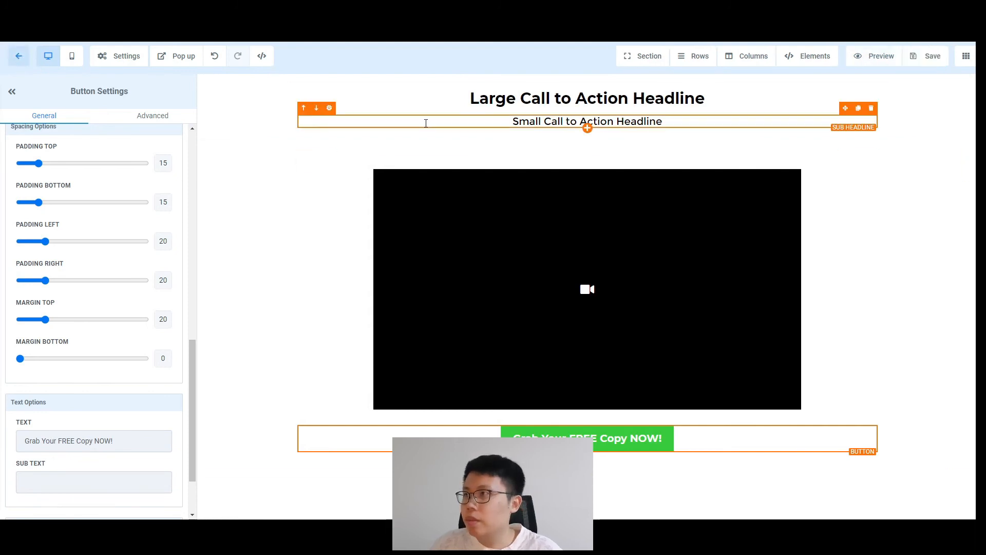
Step: In Form Builder, mark First Name as required in 'Opt In Form Digital Product' and save it
key("F5")
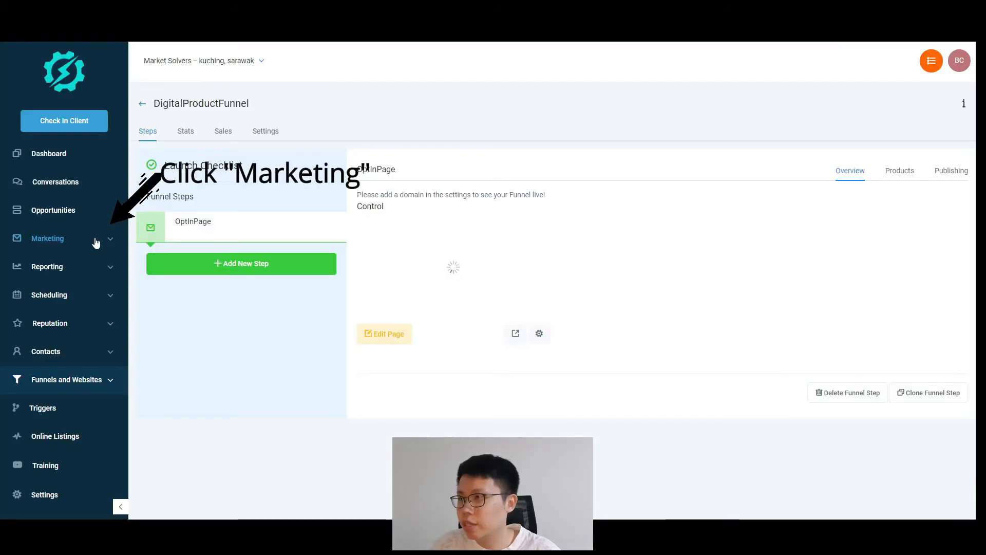
left_click(98, 245)
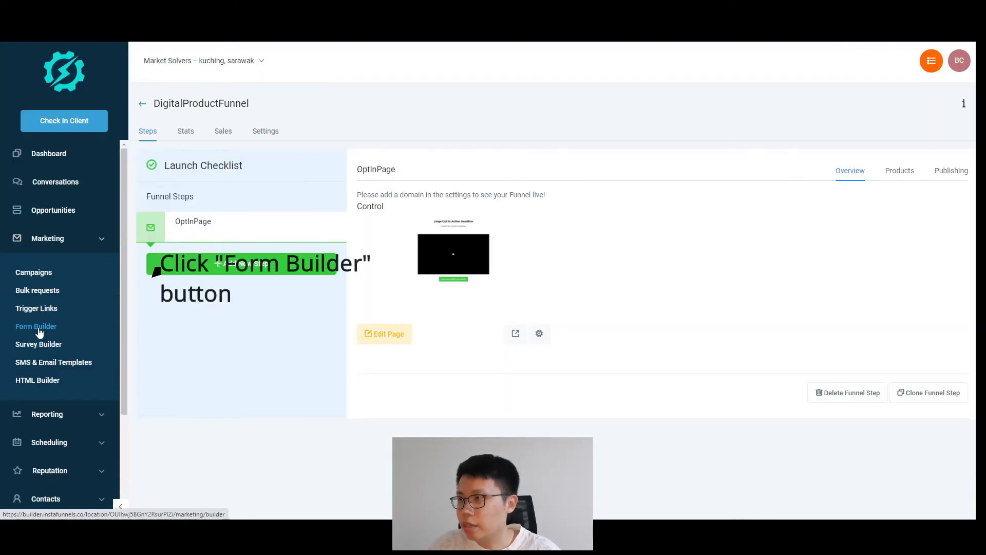
left_click(11, 328)
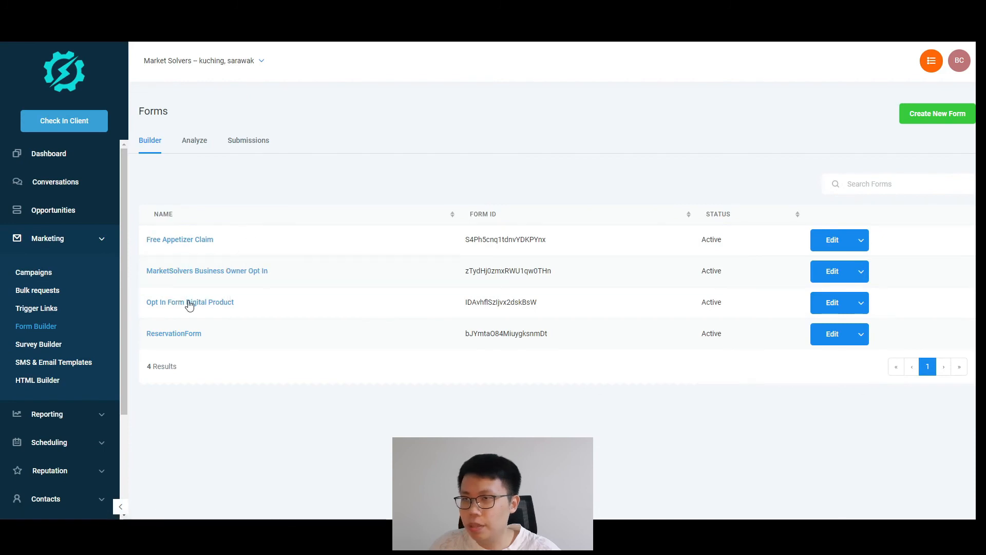
left_click(832, 303)
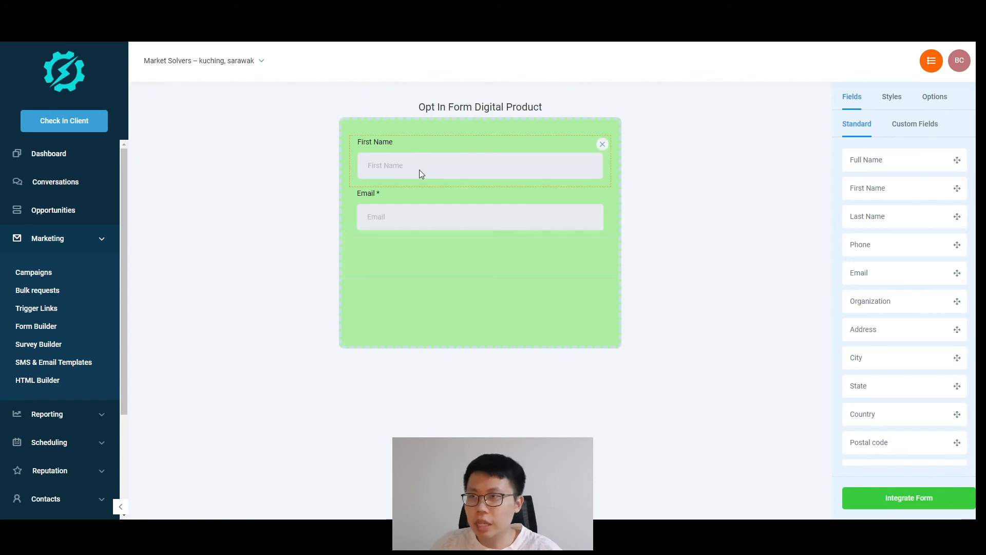
left_click(414, 170)
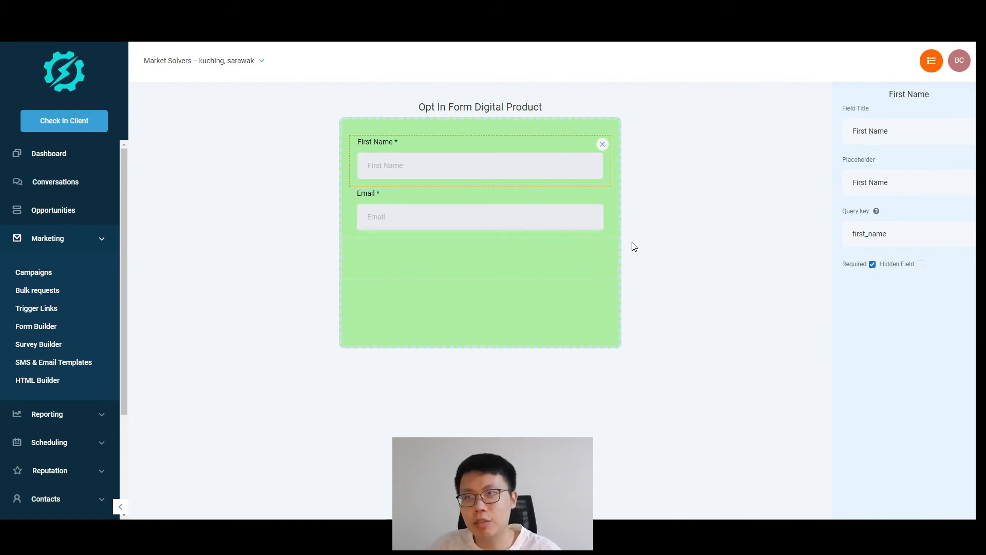
left_click(648, 121)
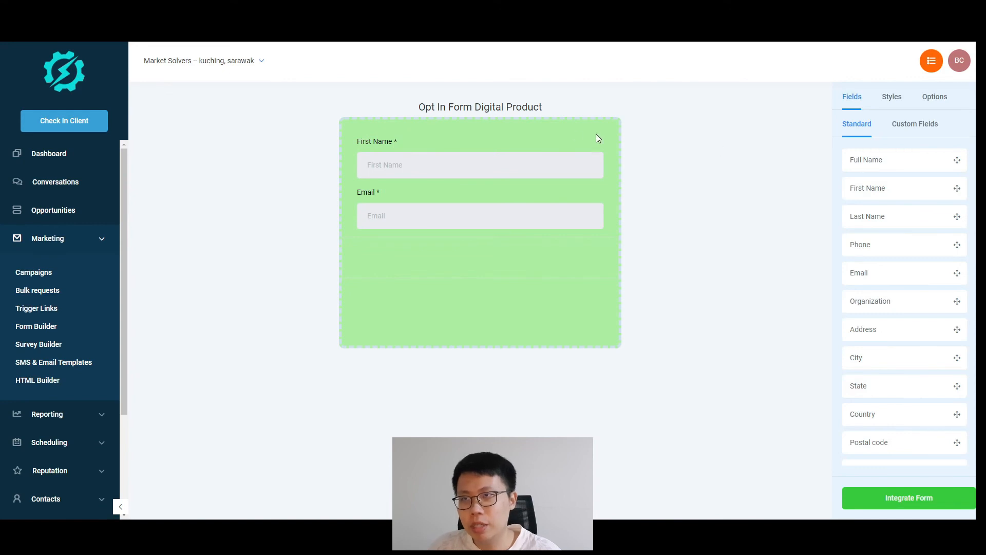
left_click(925, 501)
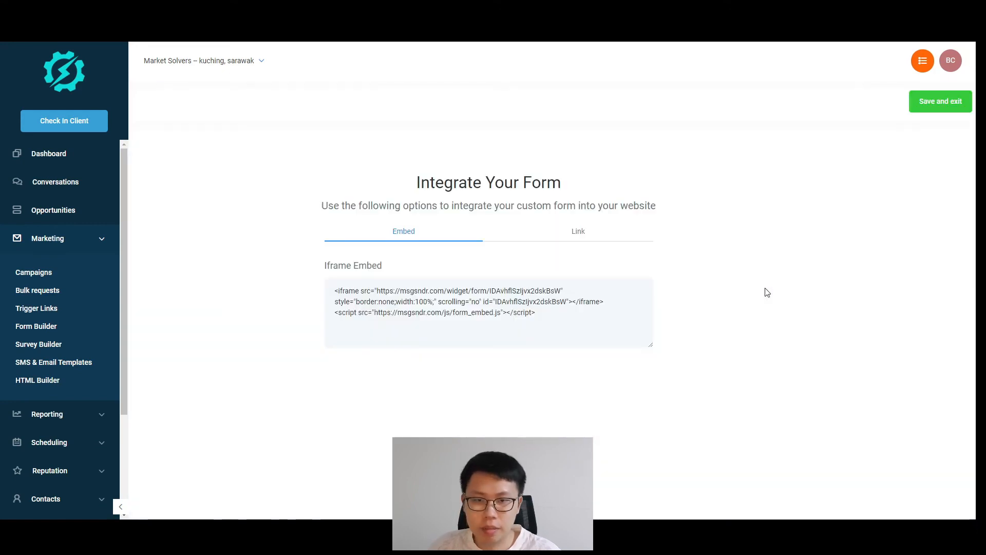
left_click(916, 106)
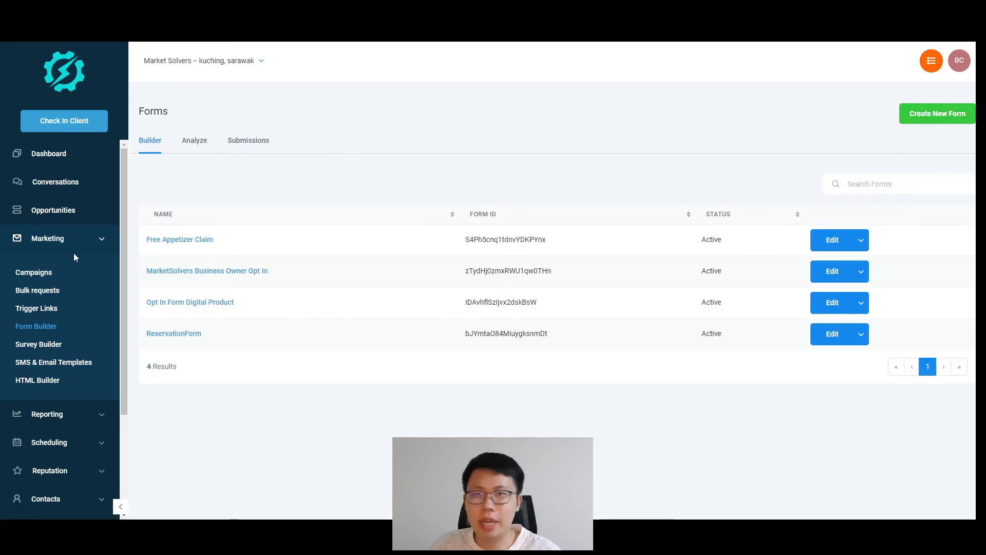
left_click(81, 237)
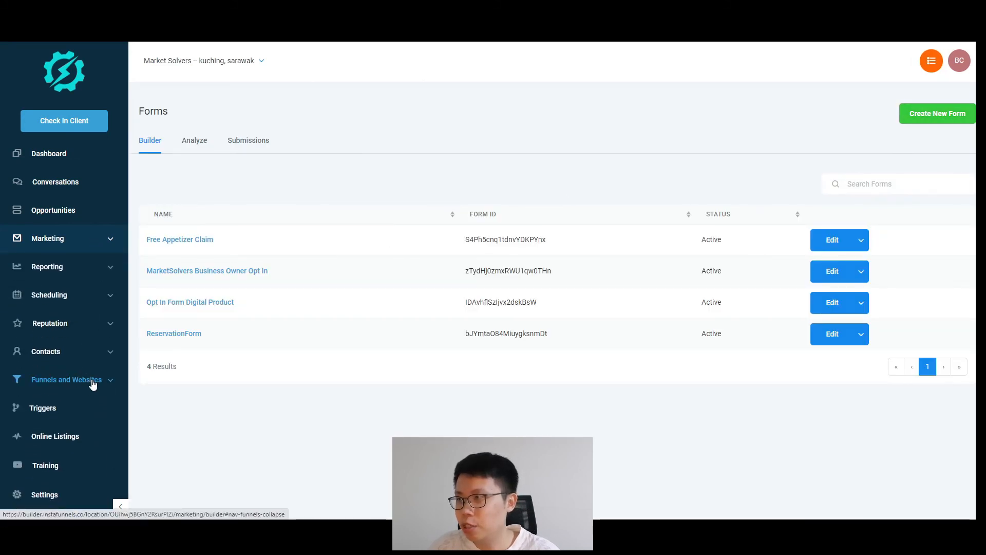
Step: Open DigitalProductFunnel's OptInPage in the editor and show the popup to confirm First Name is required
left_click(93, 382)
left_click(45, 415)
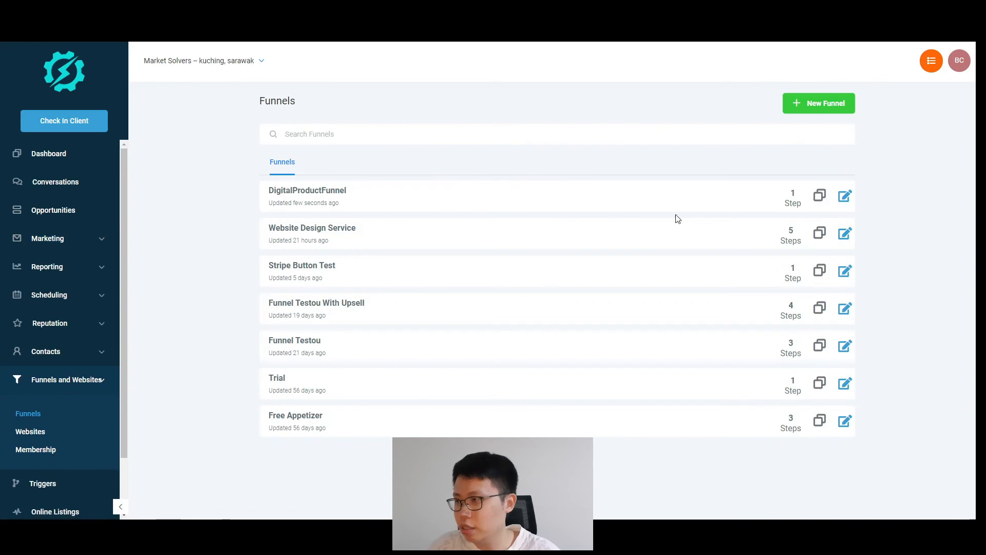
left_click(845, 195)
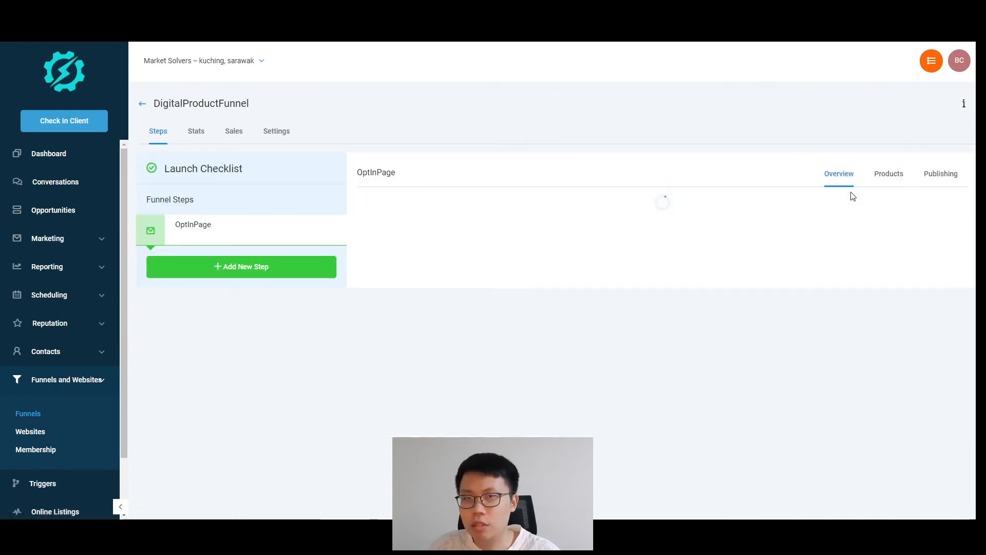
left_click(388, 341)
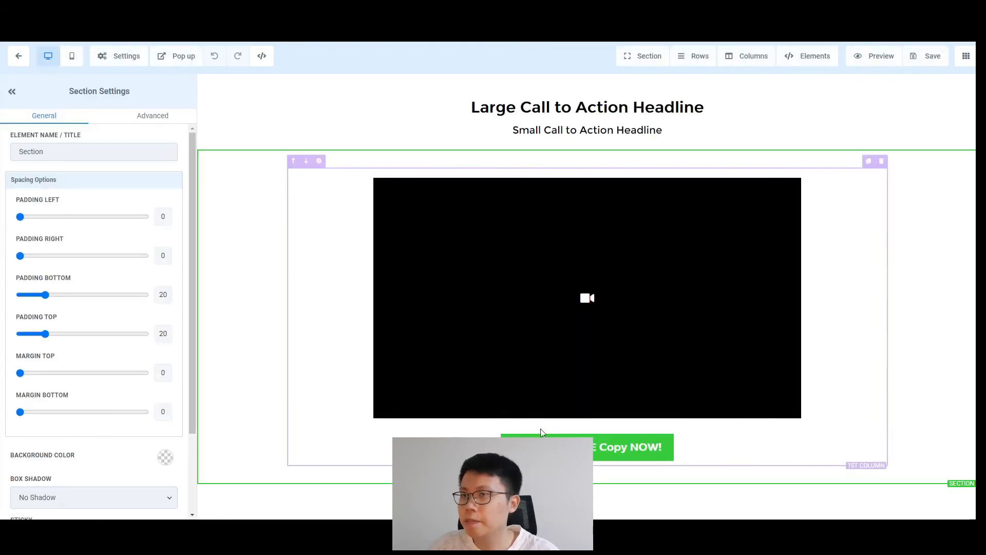
left_click(176, 55)
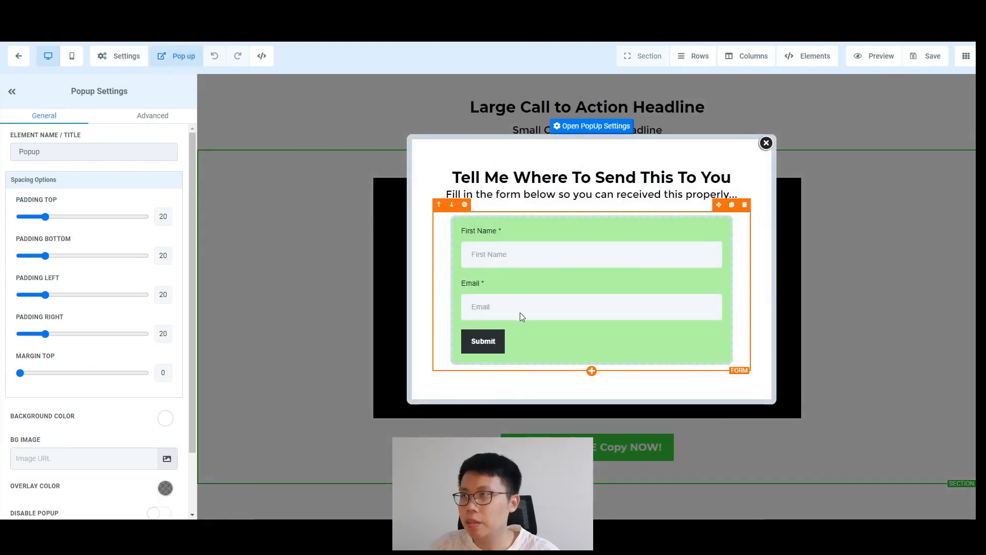